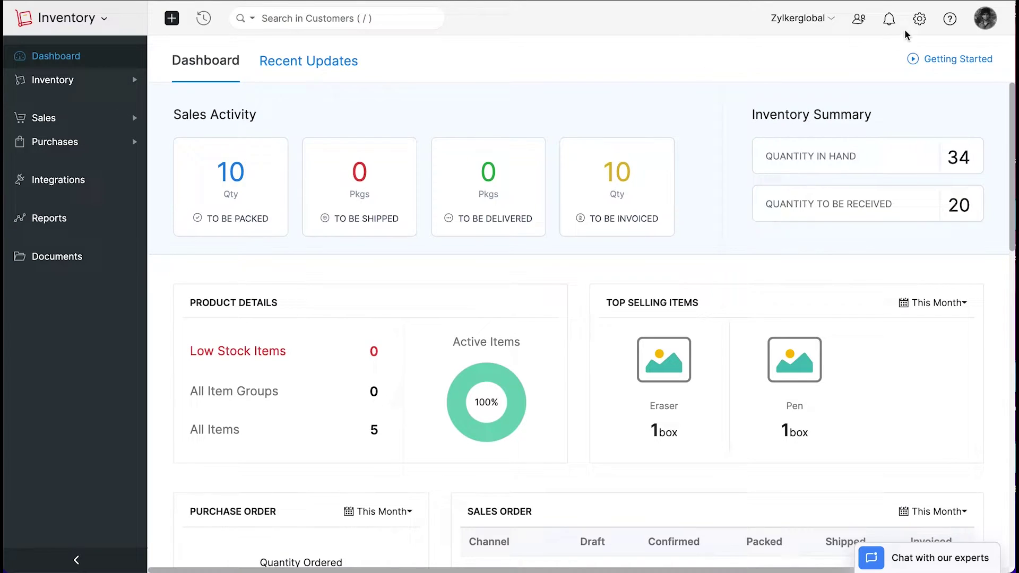
- Enable serial number tracking in the Items preferences under Settings
left_click(918, 20)
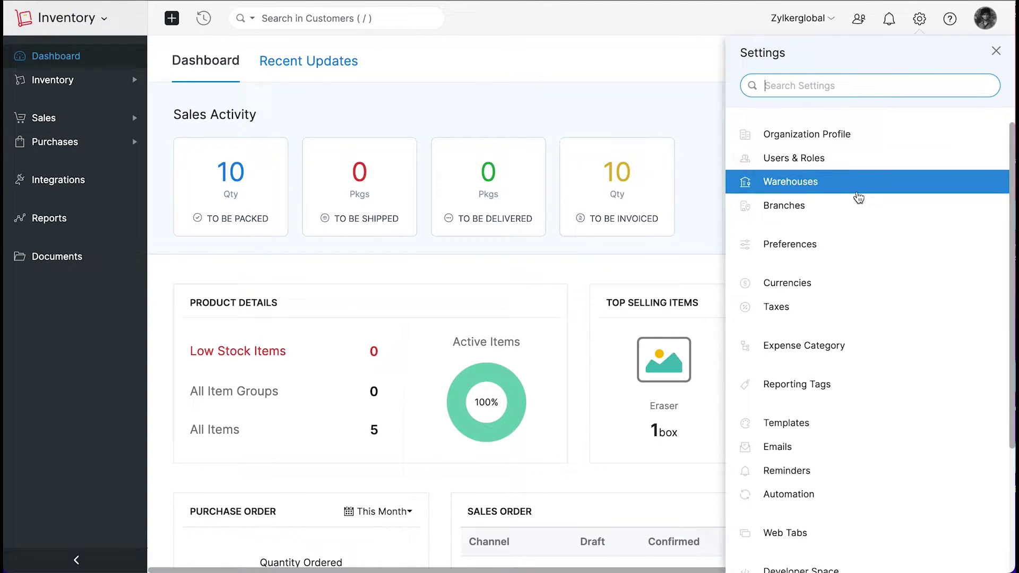
left_click(854, 243)
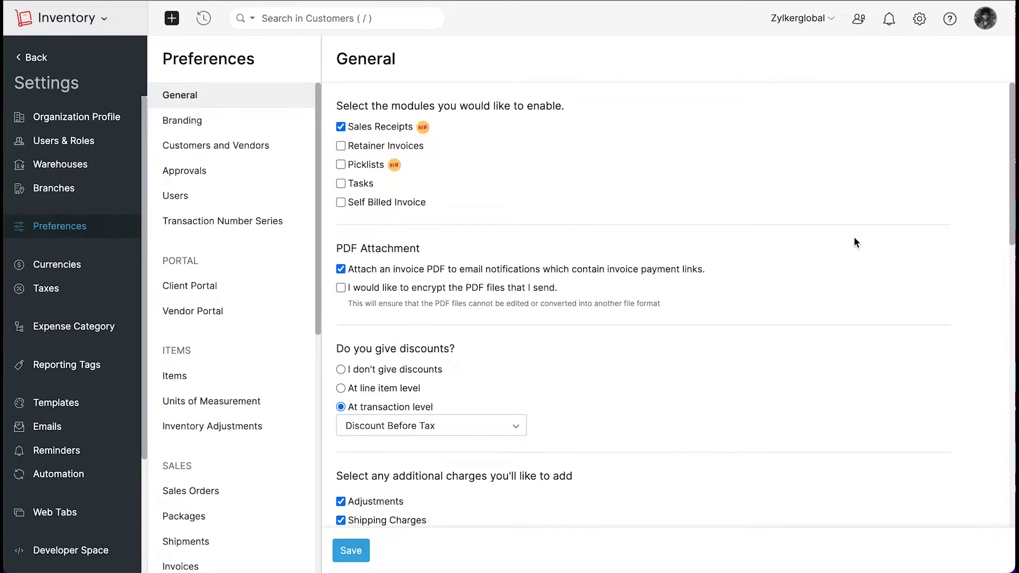
left_click(242, 380)
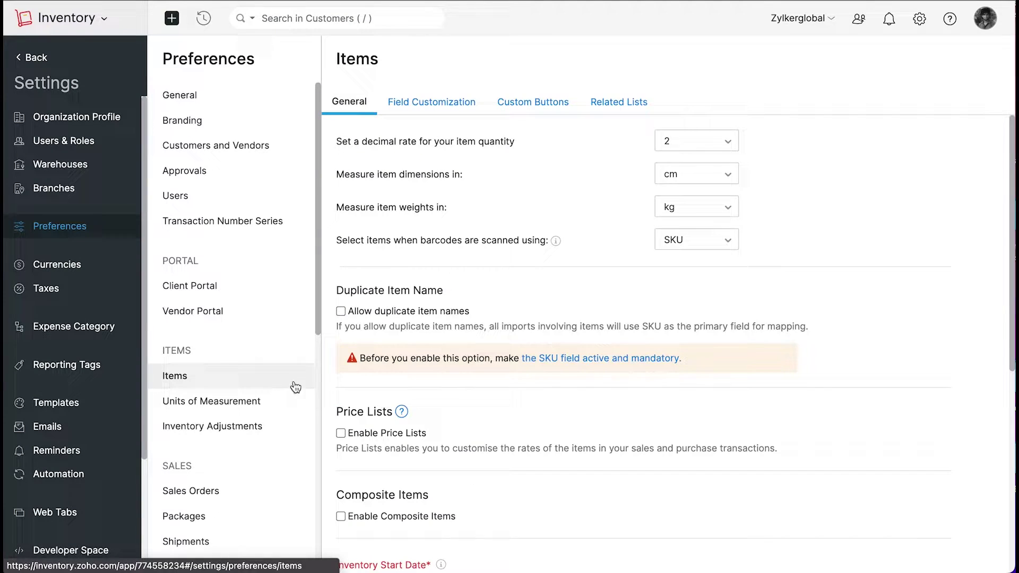
scroll(898, 342, "down", 5)
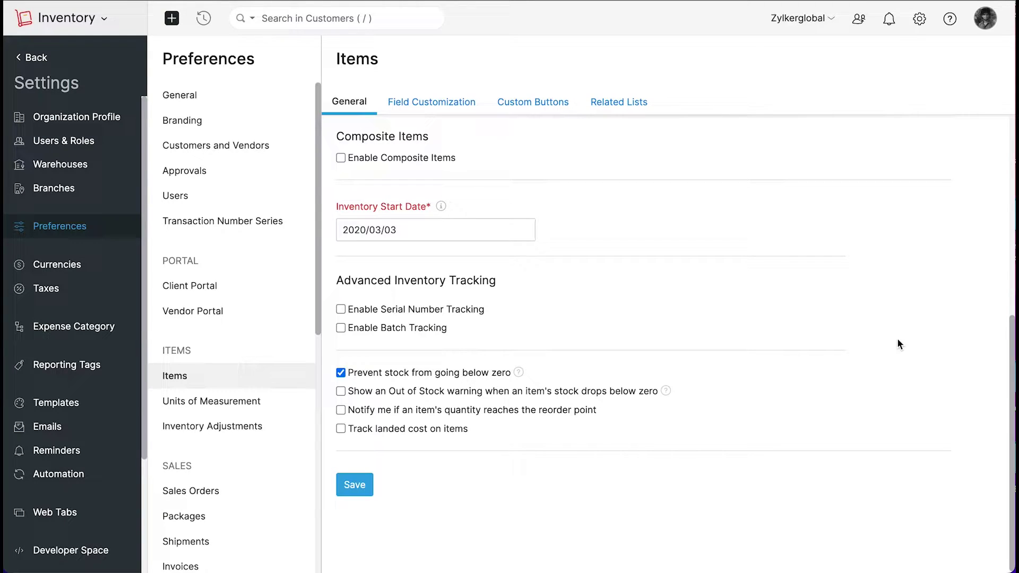
left_click(468, 317)
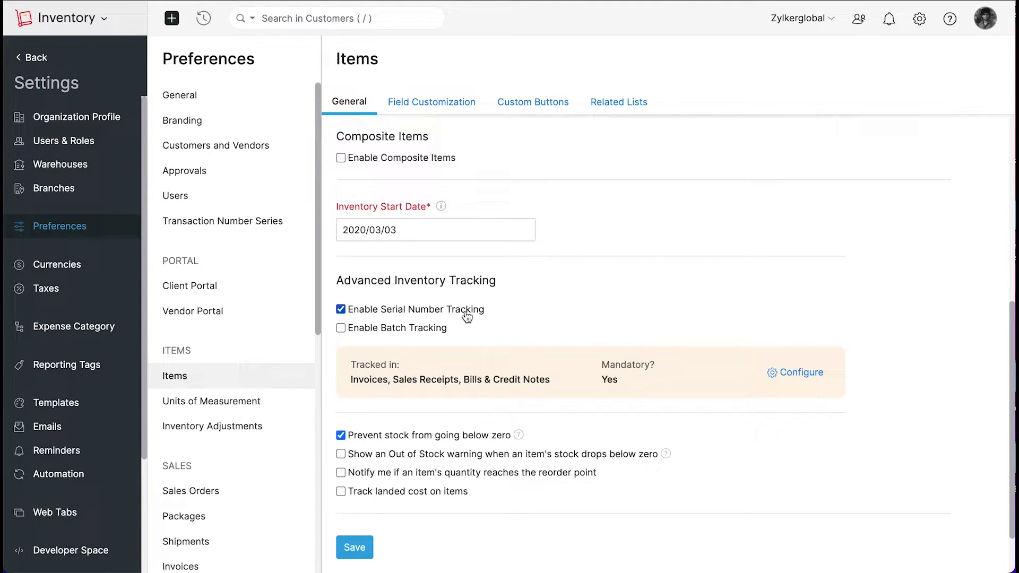
- Keep serial tracking on invoices, sales receipts, bills and credit notes, but make it optional
left_click(779, 378)
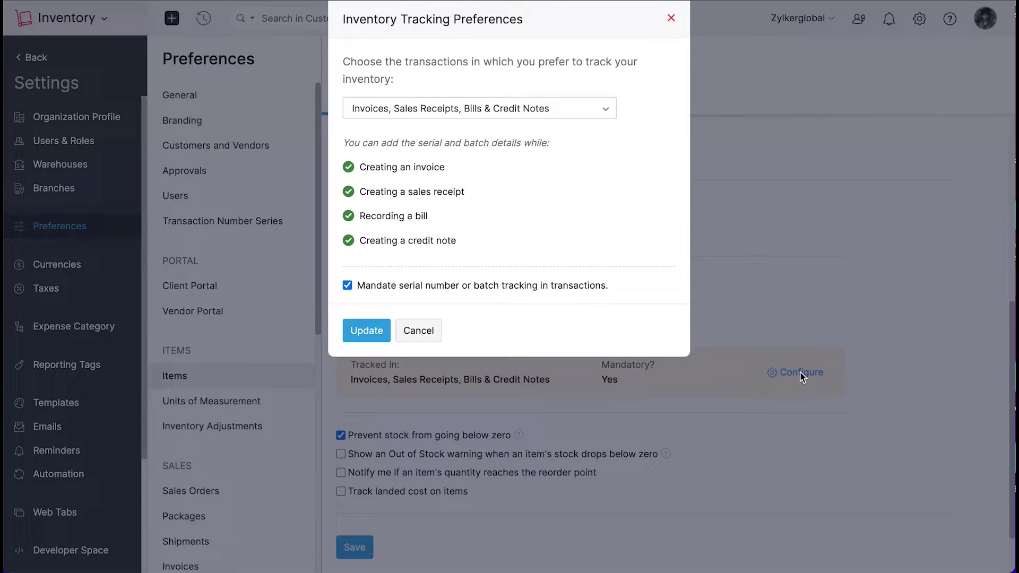
left_click(587, 115)
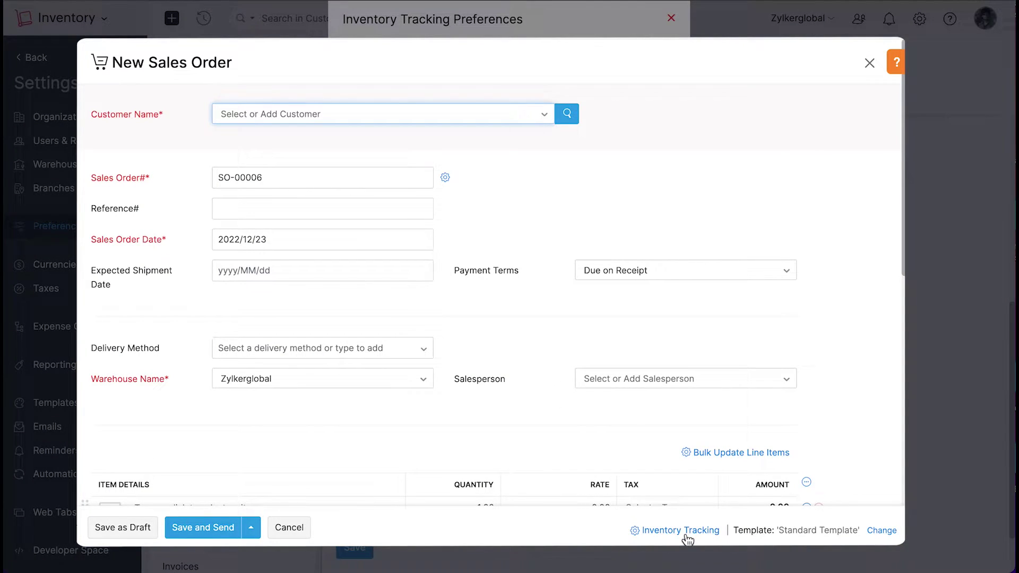
left_click(688, 539)
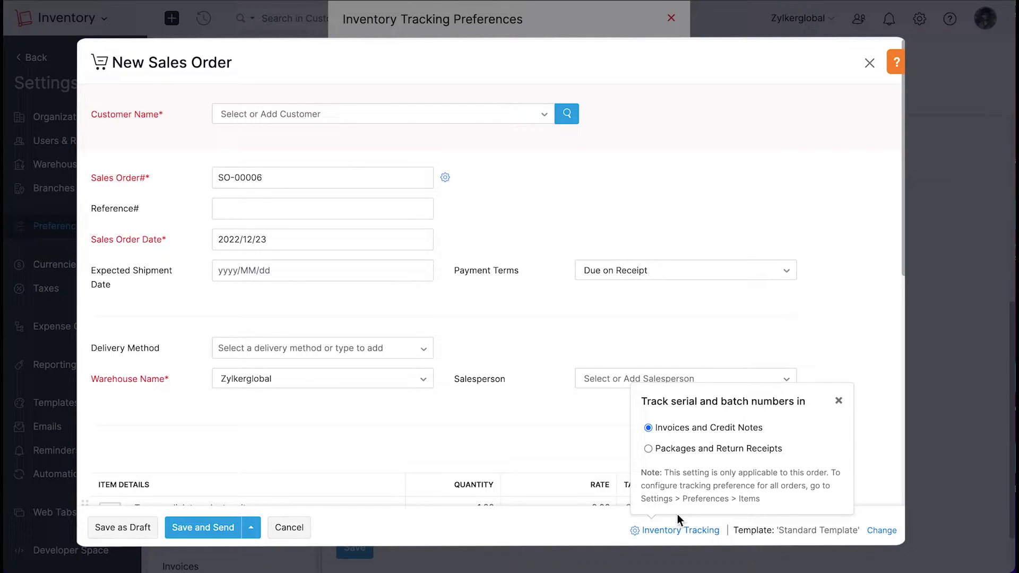
left_click(649, 449)
left_click(648, 428)
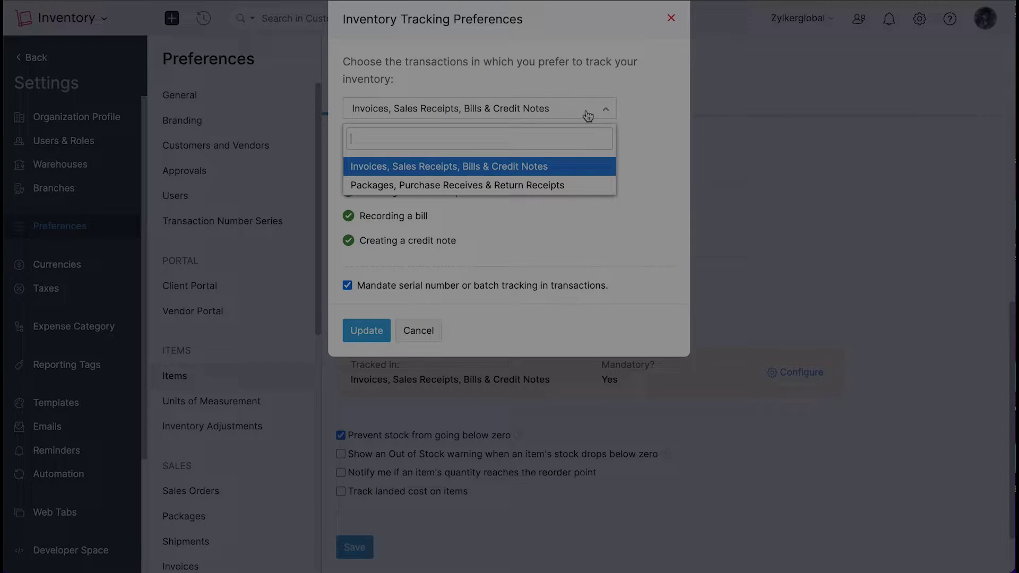
left_click(587, 115)
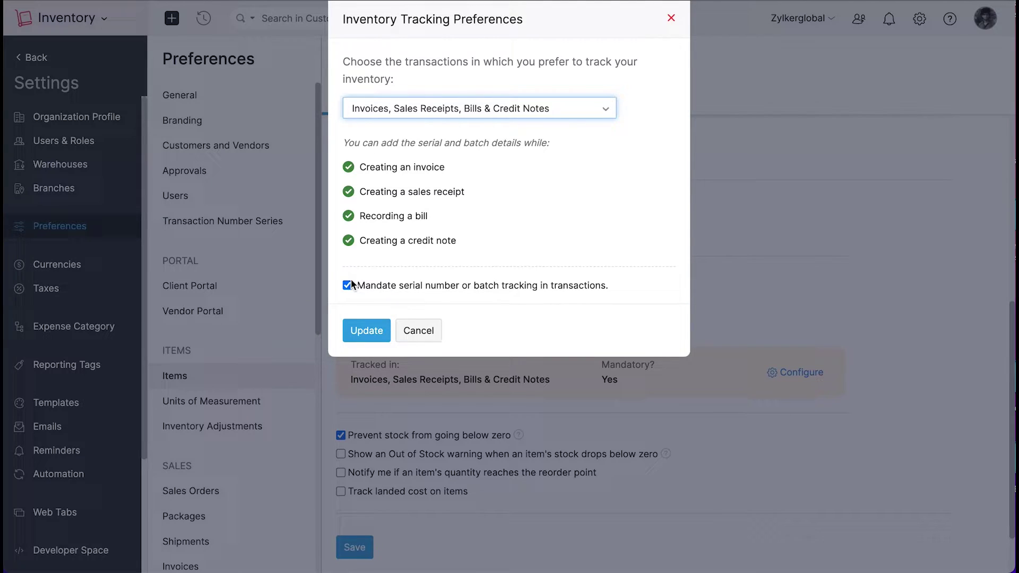
left_click(351, 282)
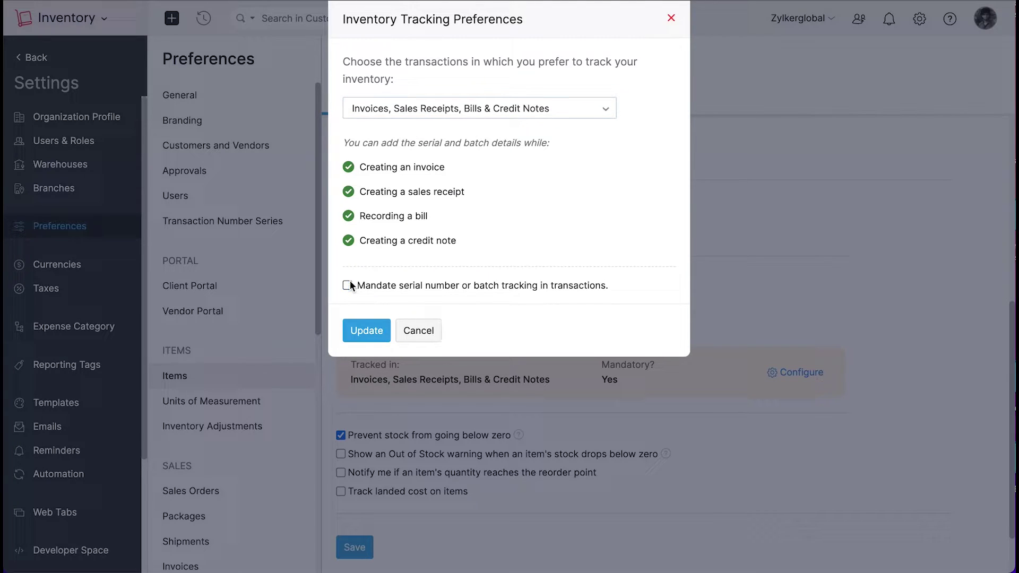
left_click(361, 329)
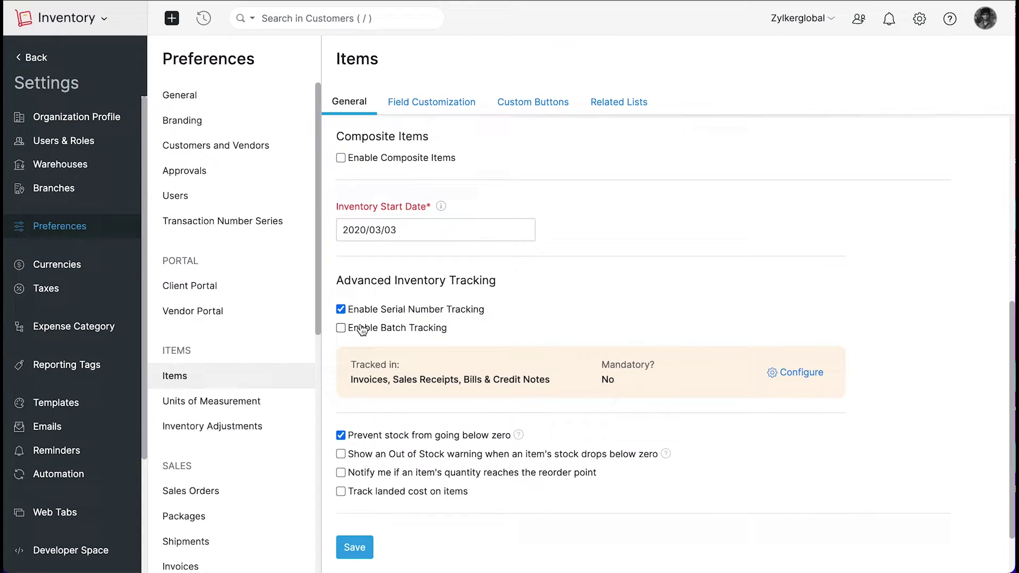
- Save the preferences and begin a new goods item named Iphone with unit box
left_click(351, 537)
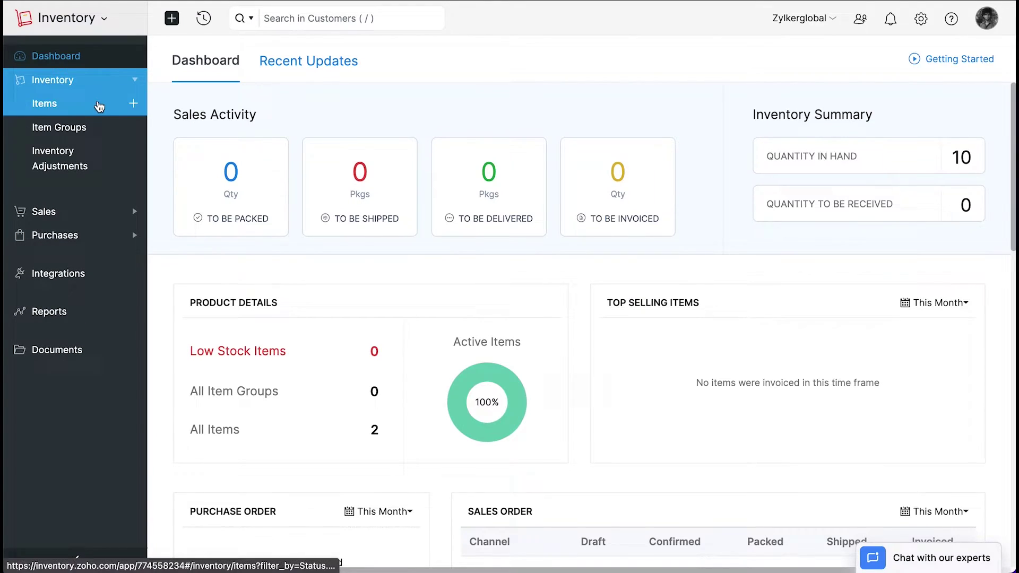
left_click(99, 105)
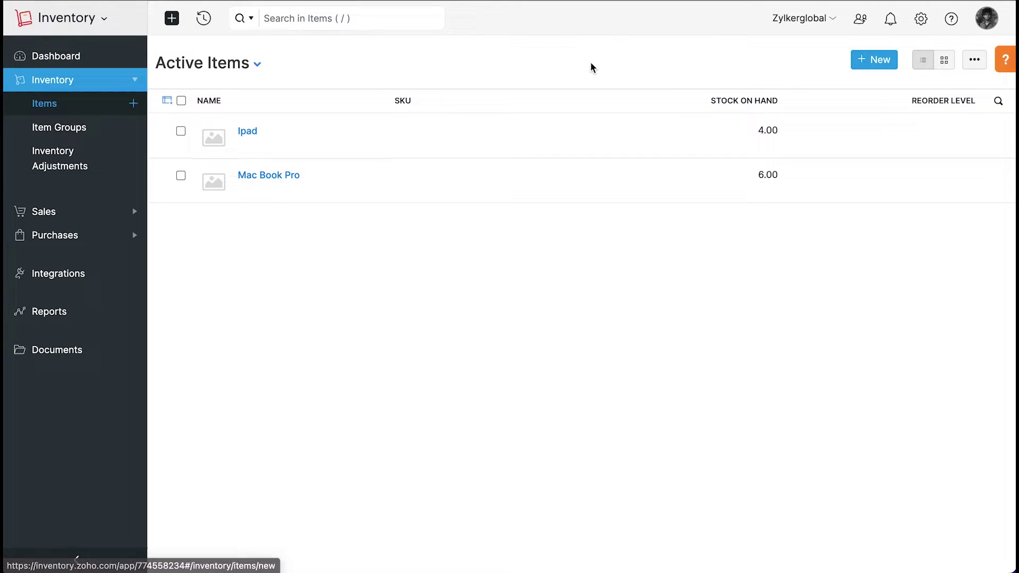
left_click(871, 61)
type("Iphone")
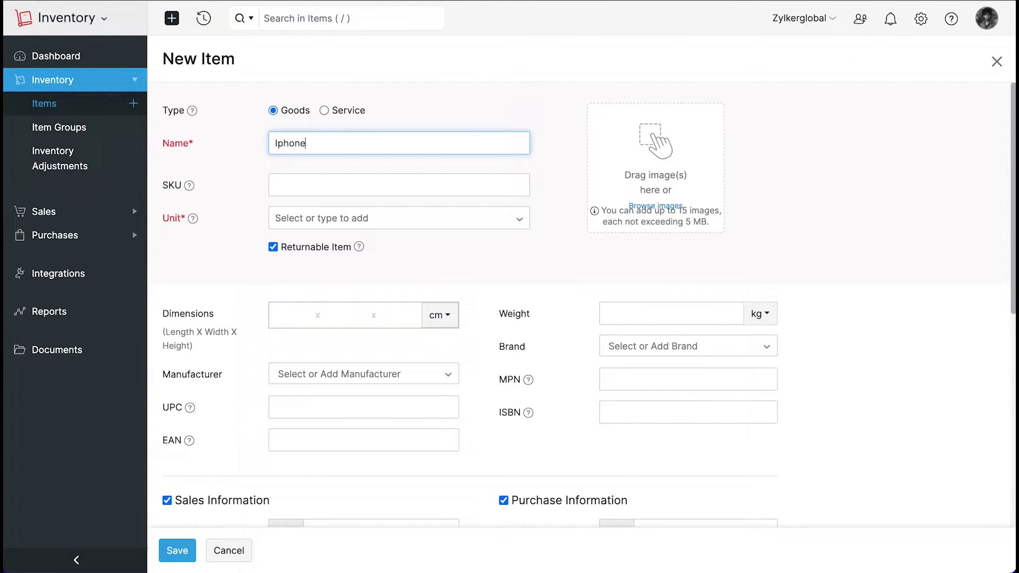
left_click(477, 223)
type("box")
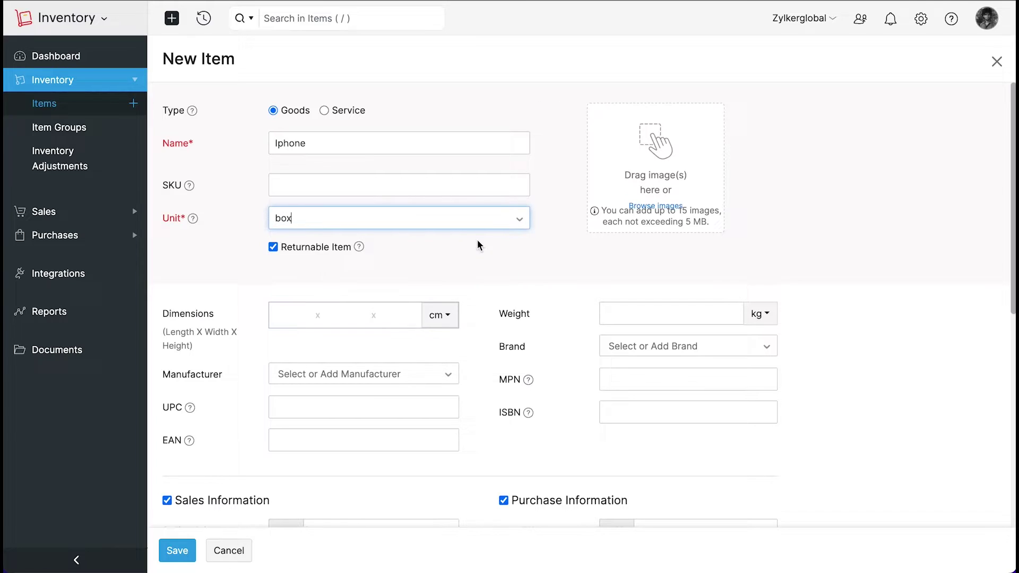
left_click(477, 245)
scroll(476, 244, "down", 4)
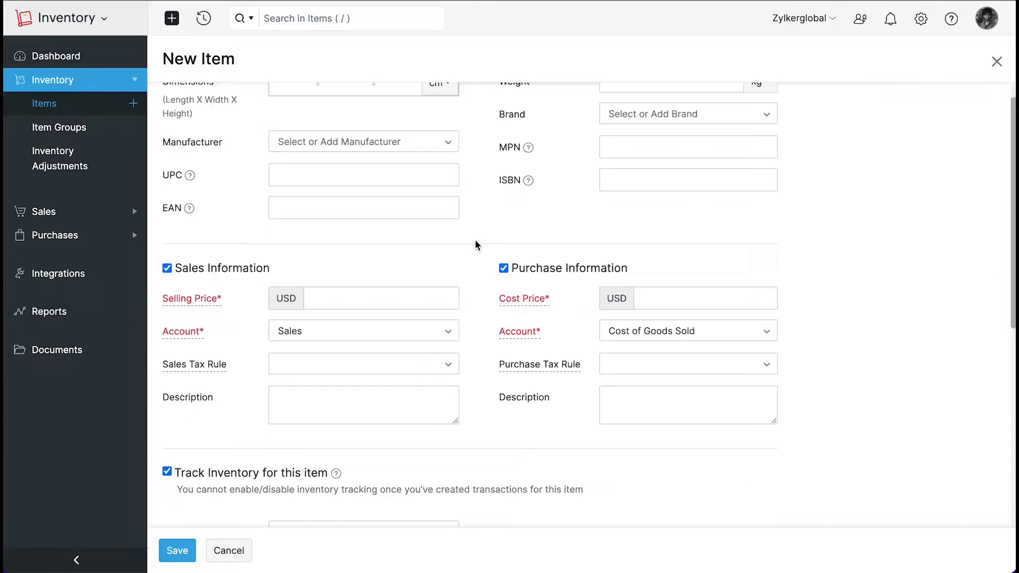
scroll(476, 244, "down", 6)
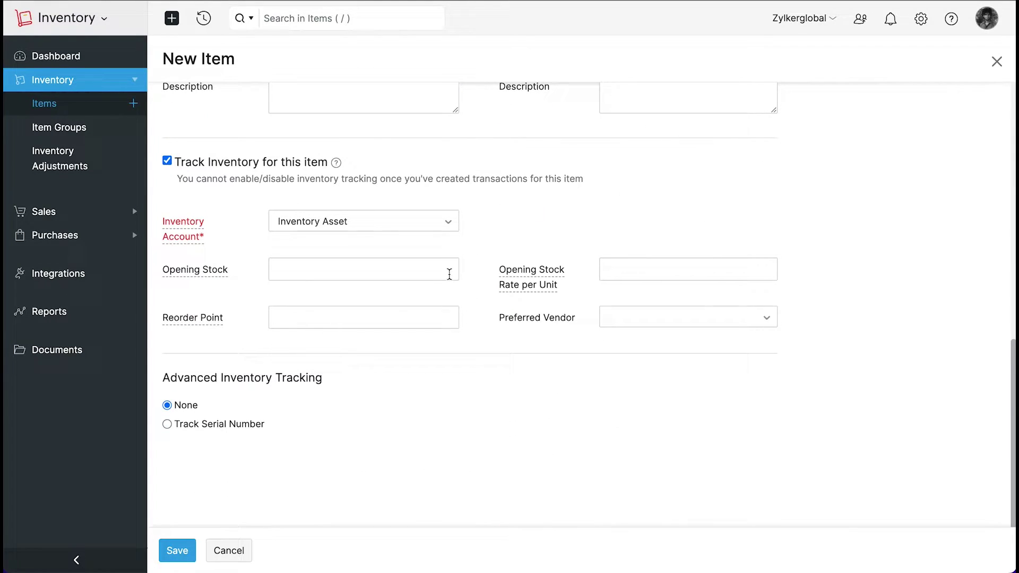
- Track Iphone by serial number with opening stock 6 and serials 1–6
left_click(248, 425)
left_click(329, 271)
type("6")
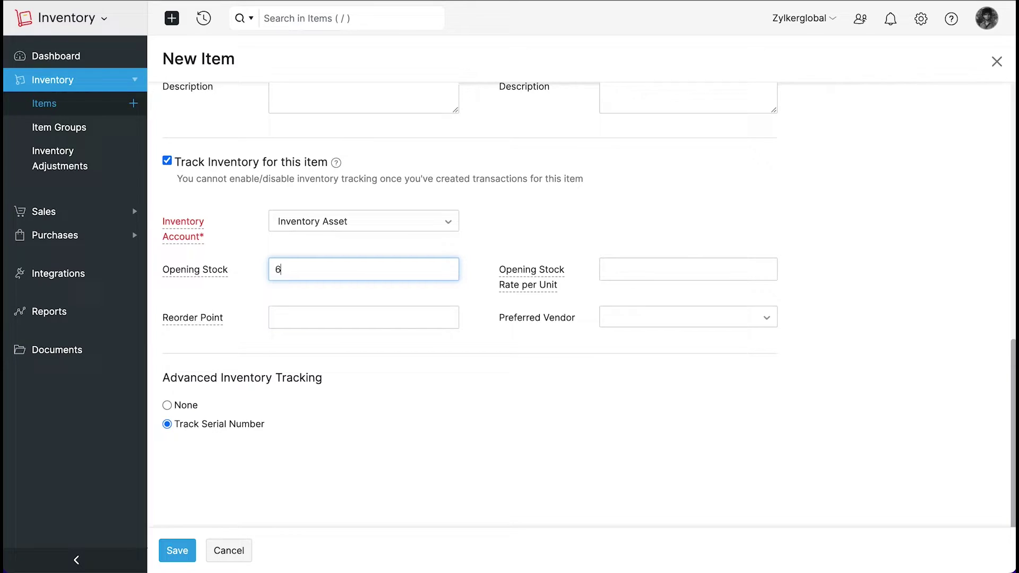
left_click(400, 371)
scroll(401, 371, "down", 2)
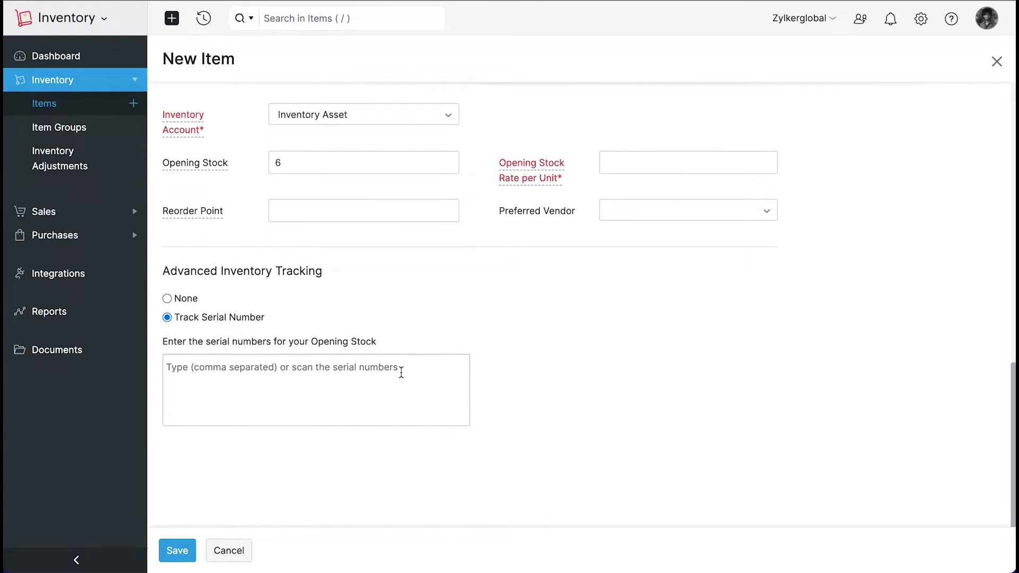
type("1")
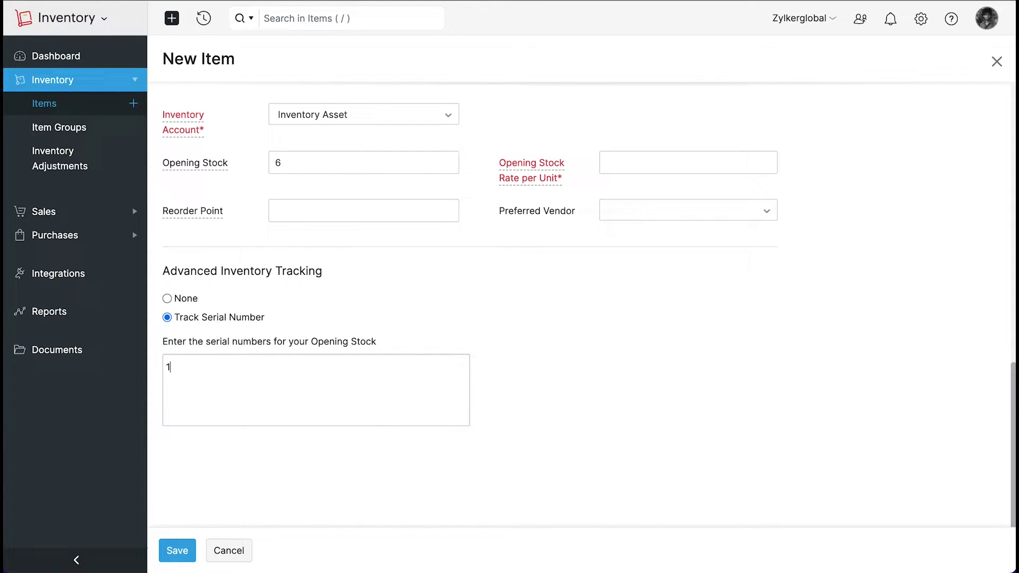
type(",2,3,4,")
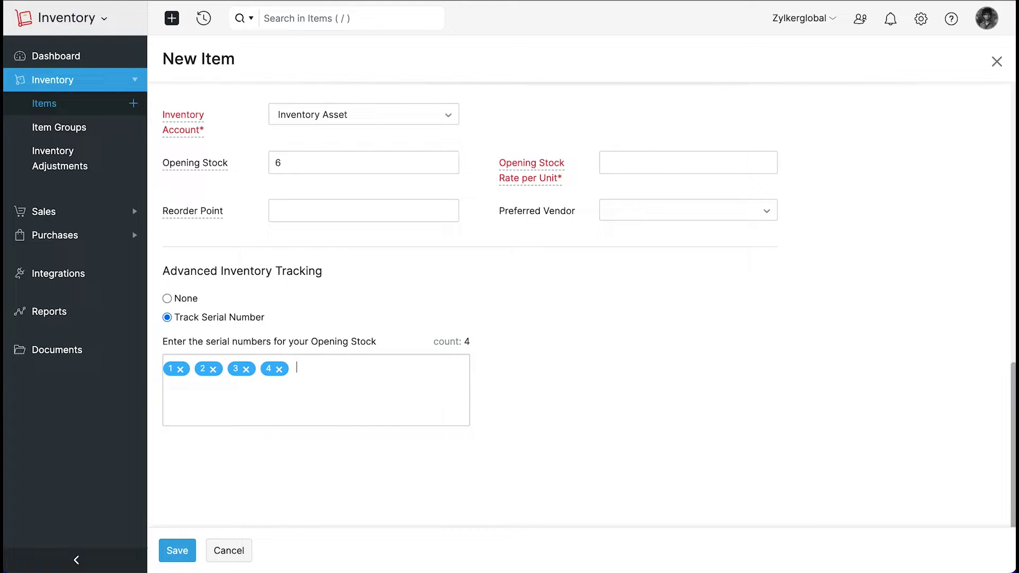
type("5,6,")
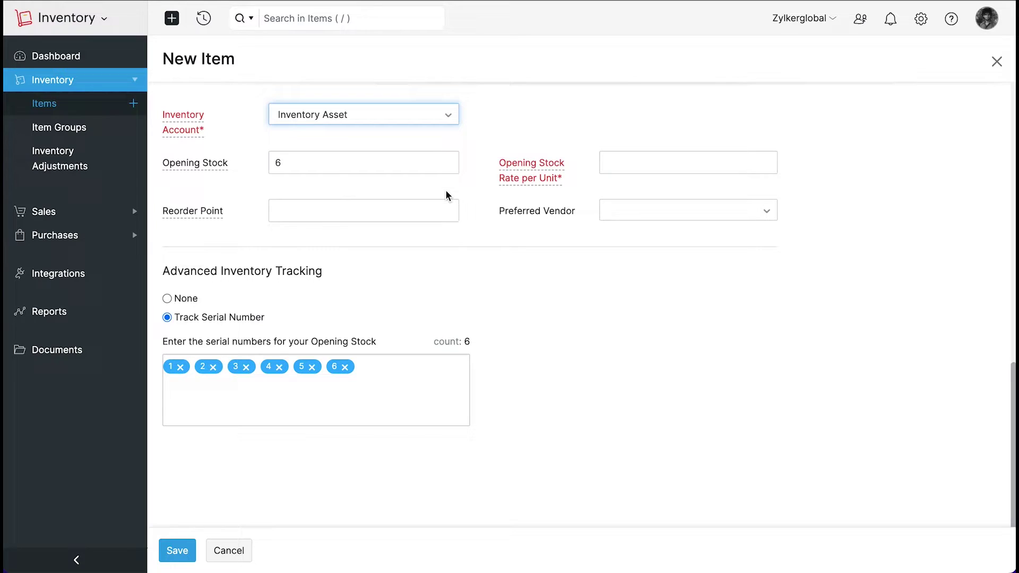
- Set reorder point 4, opening stock rate 1000, and preferred vendor Mr. Hendry
left_click(441, 208)
type("4")
left_click(730, 169)
type("1000")
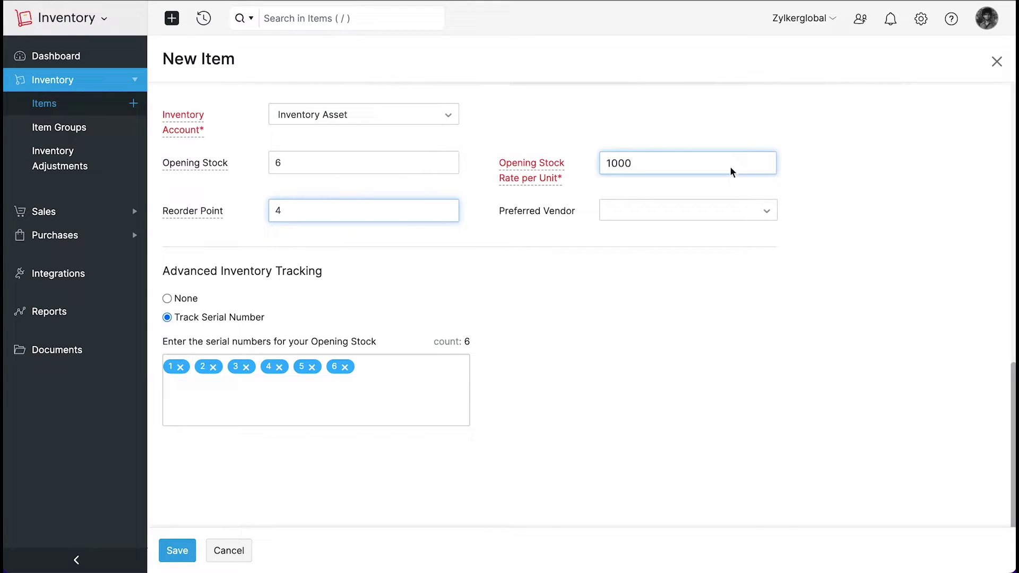
left_click(610, 210)
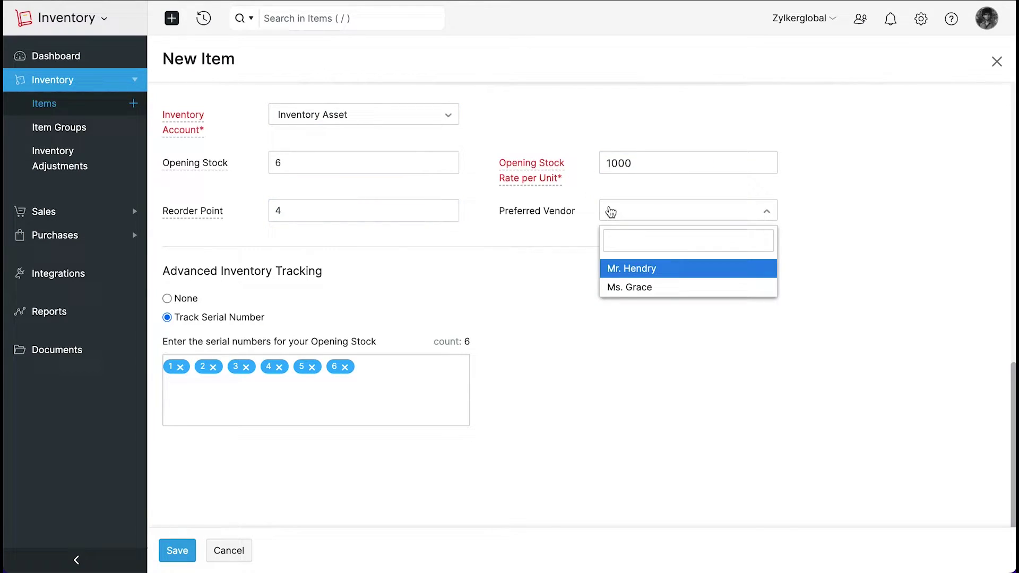
left_click(632, 268)
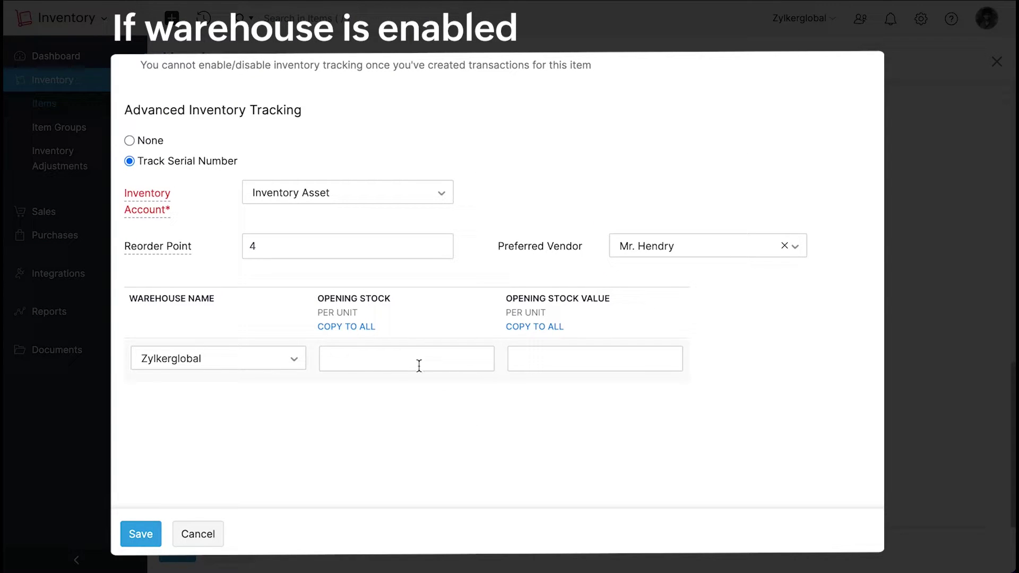
- Give the Zylkerglobal warehouse row opening stock 6 with value 1099
left_click(357, 359)
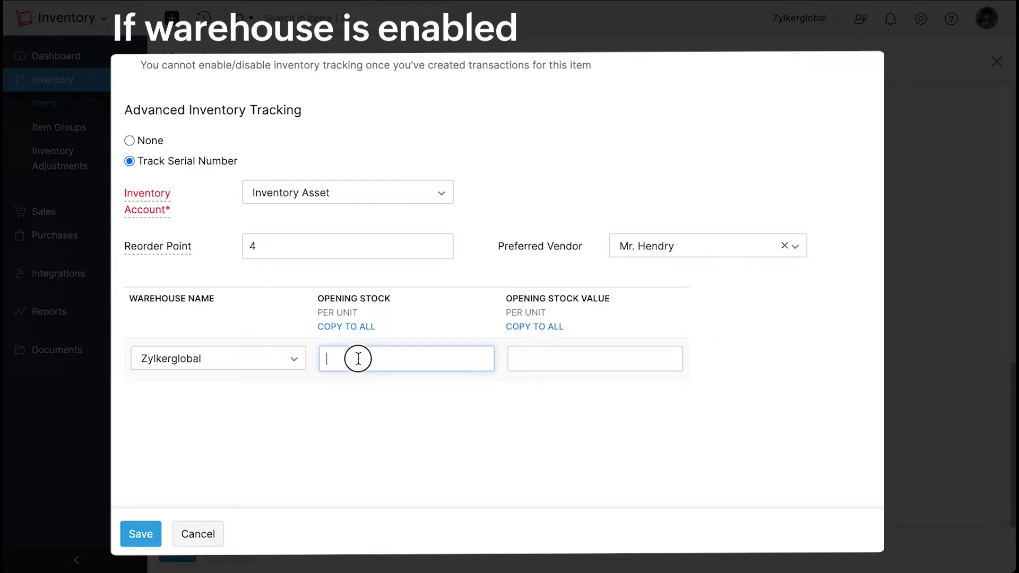
type("6")
left_click(594, 359)
type("1099")
- Add serial numbers 1,2,3,4,5,6 to the warehouse stock and save the Iphone item
left_click(717, 363)
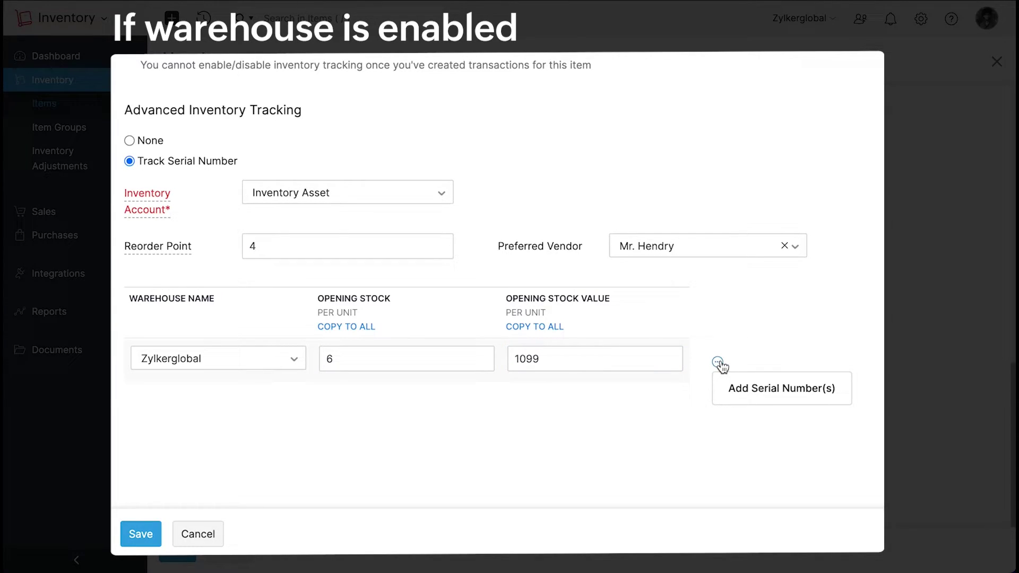
left_click(741, 387)
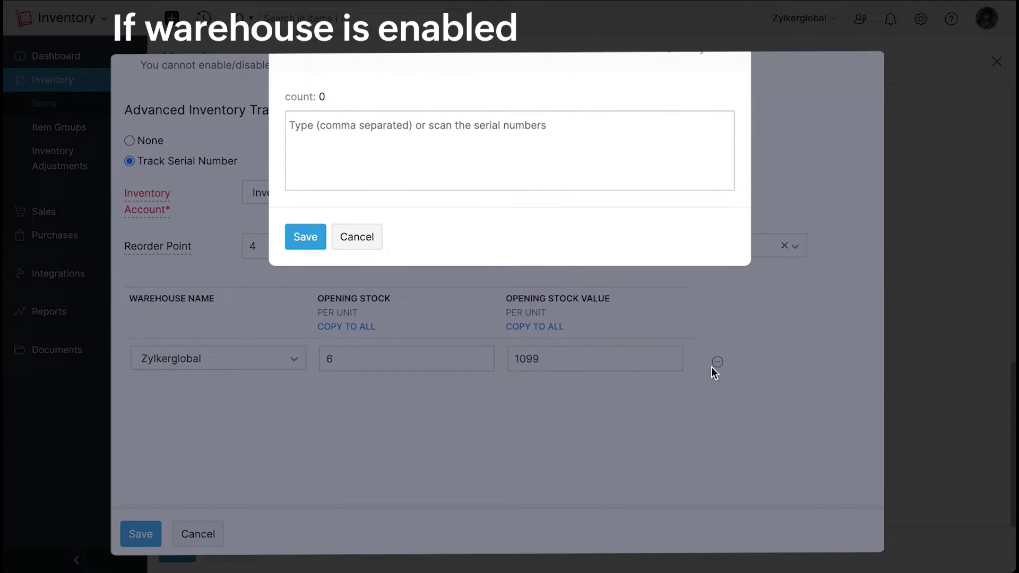
left_click(486, 154)
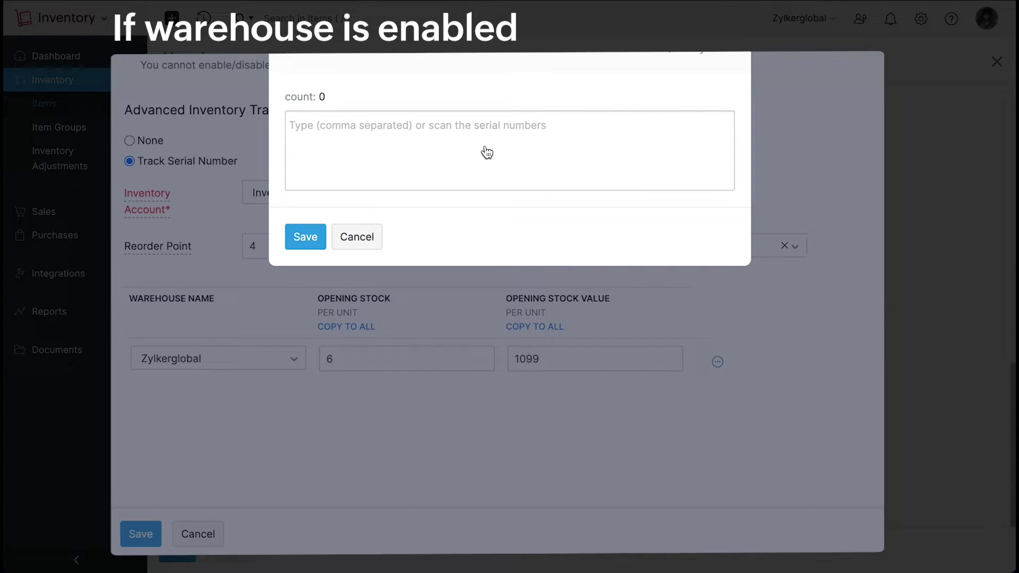
type("1,2,3,4,5,6")
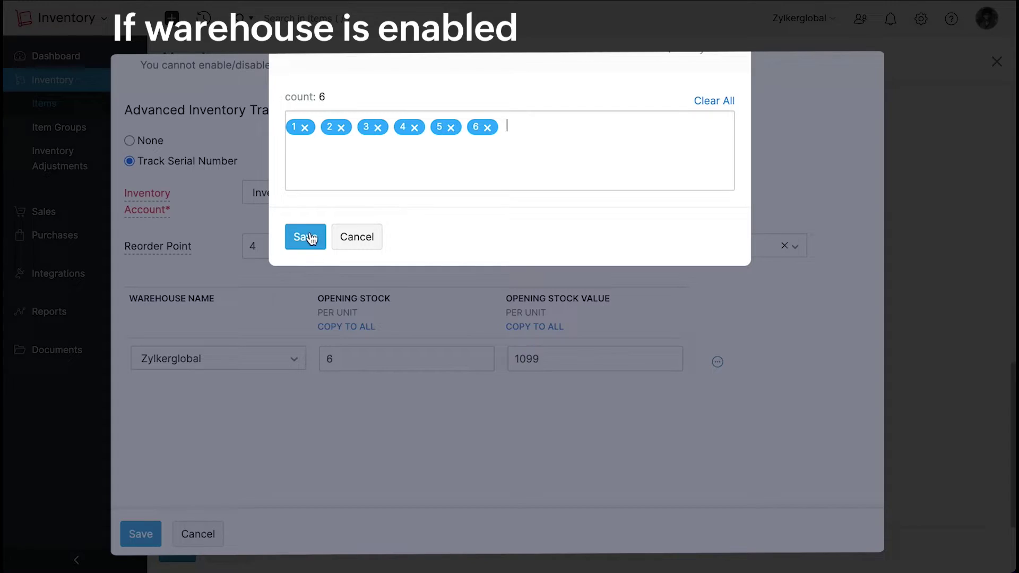
left_click(308, 237)
left_click(143, 532)
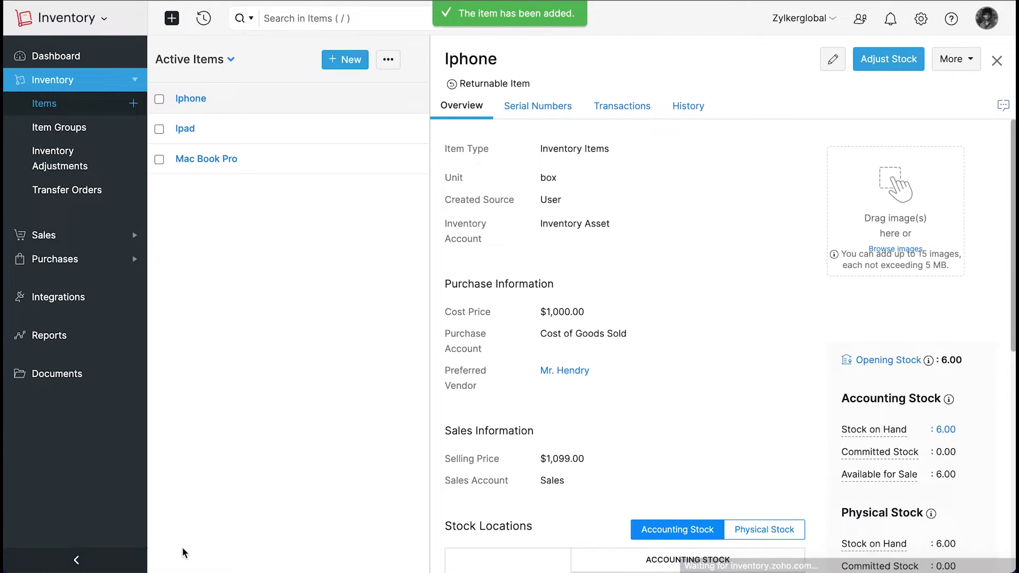
left_click(226, 383)
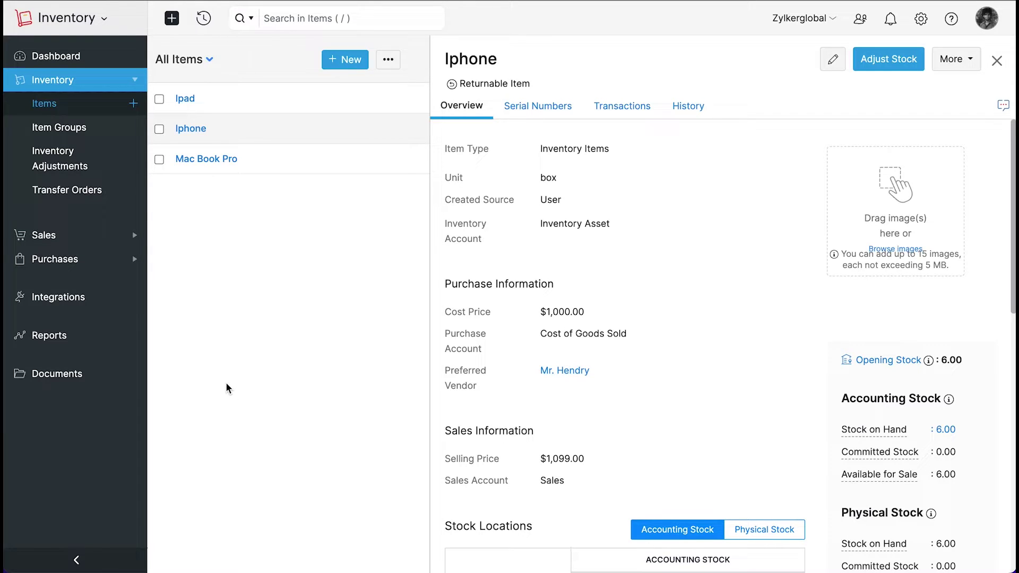
- Filter items to Serialized Items and view Iphone's available serials 1–6
left_click(210, 60)
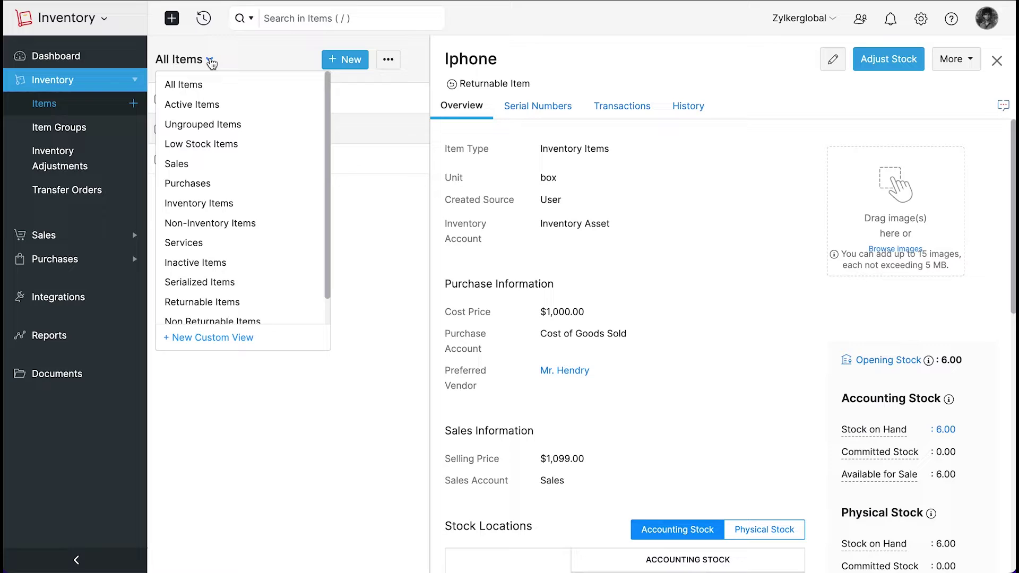
left_click(211, 281)
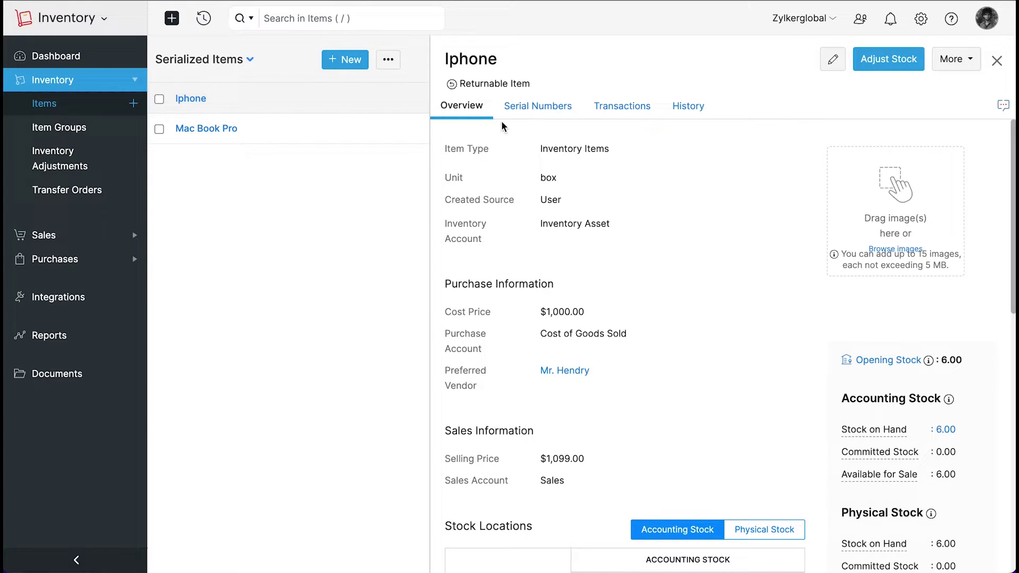
left_click(519, 114)
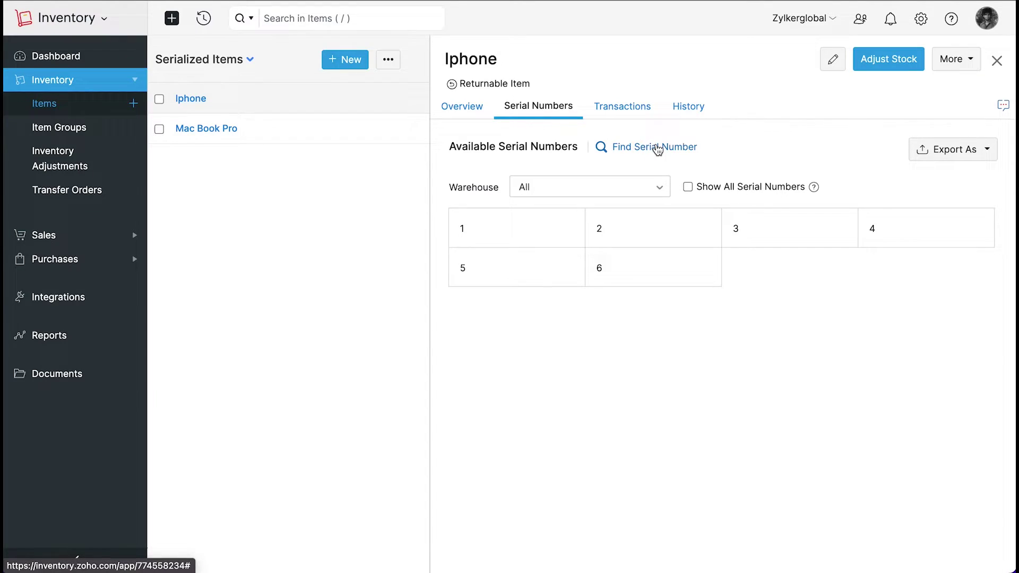
- Look up serial number 2's history, showing its opening-balance entry at Zylkerglobal
left_click(656, 148)
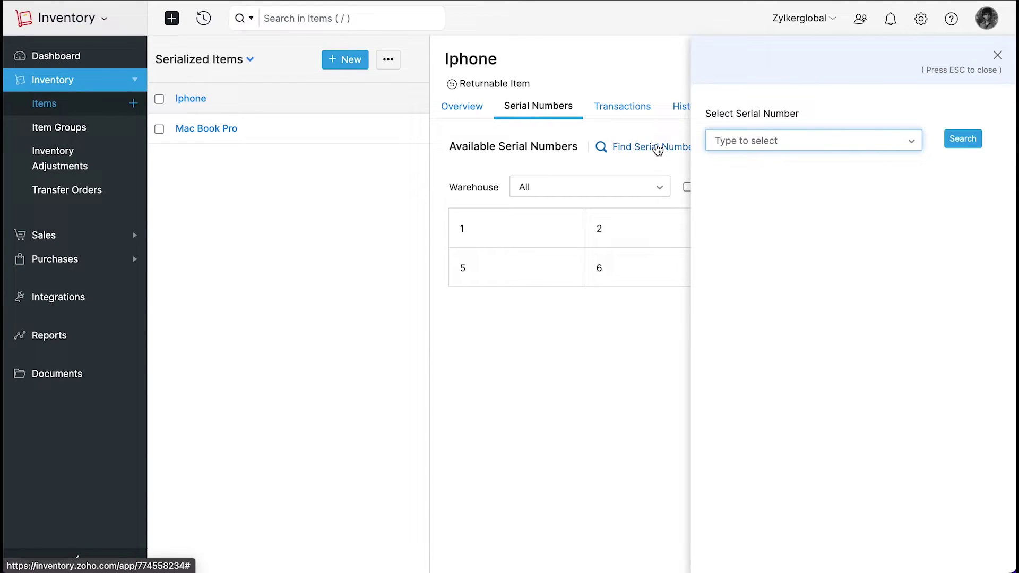
left_click(741, 146)
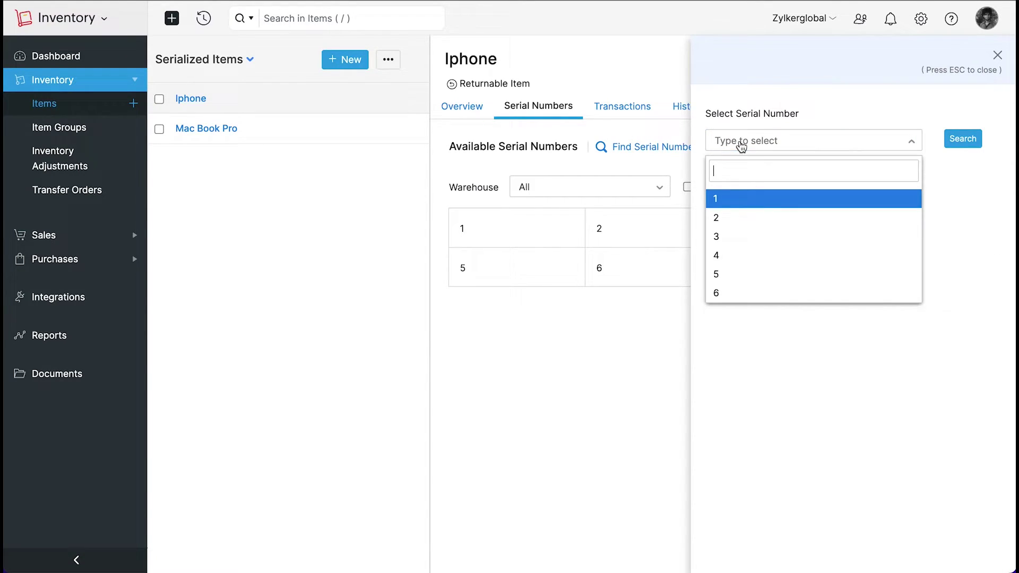
left_click(743, 218)
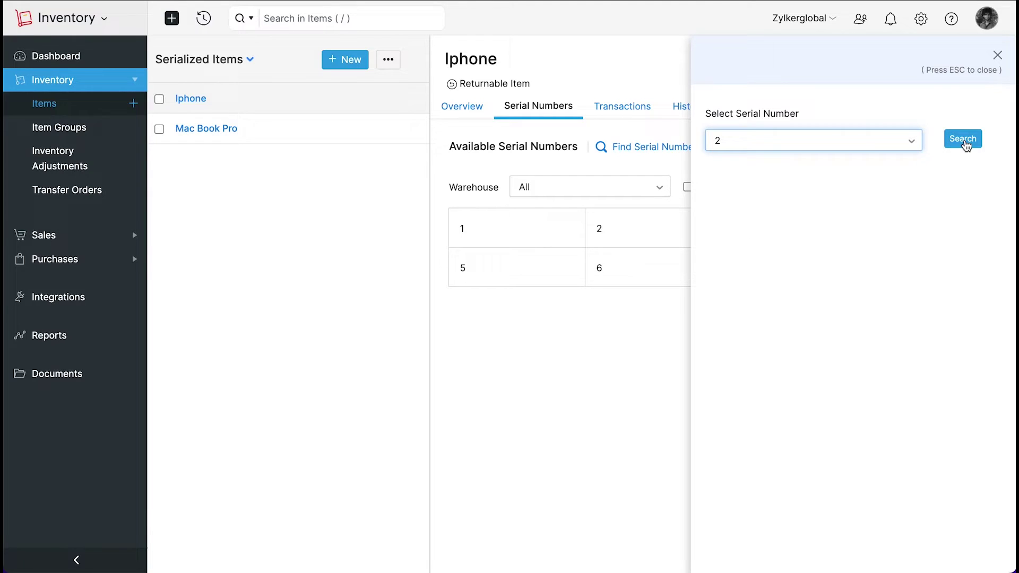
left_click(964, 141)
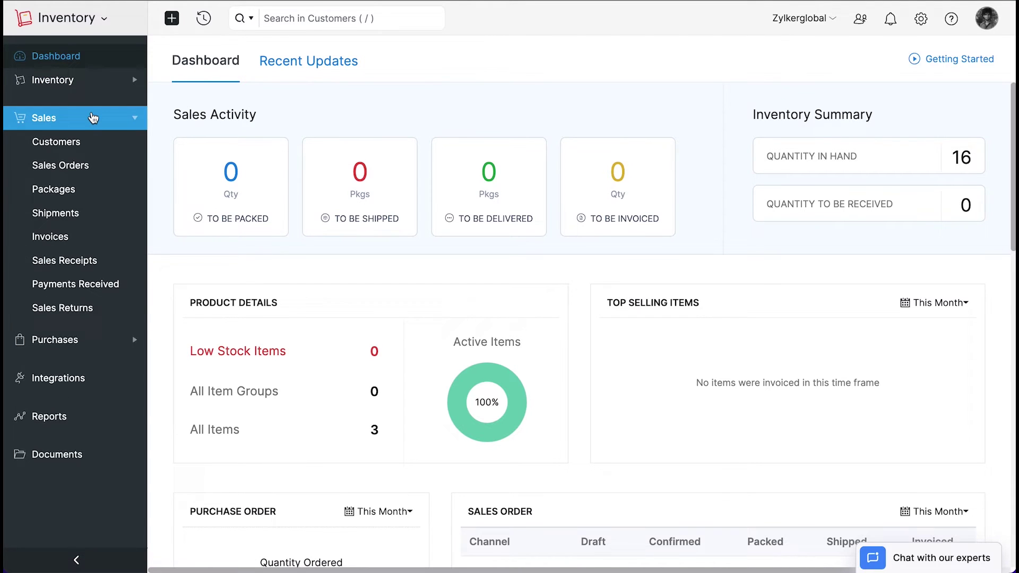
- Start a new invoice for Mr. Samuel with a Mac Book Pro line at 1400
left_click(82, 236)
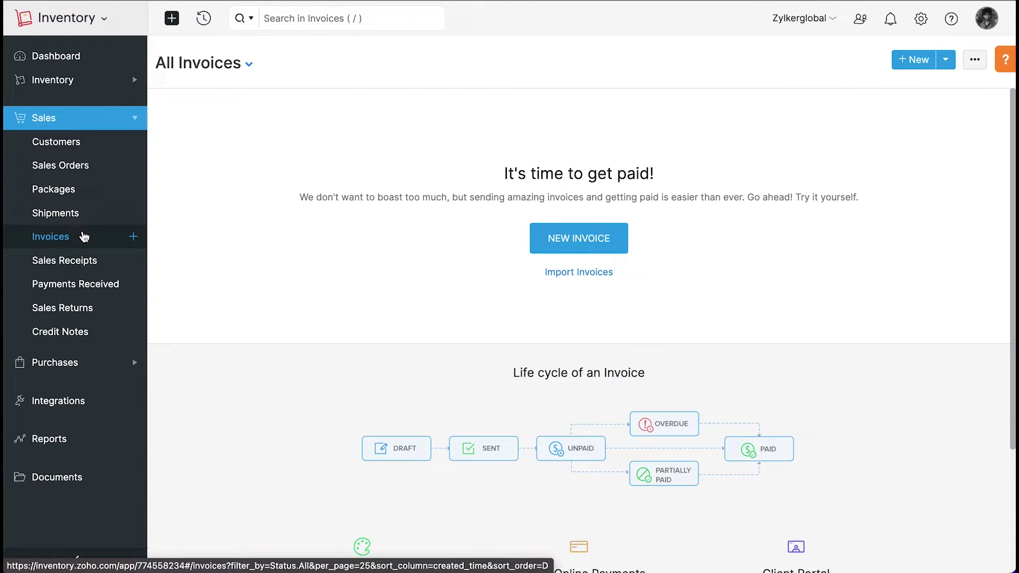
left_click(909, 59)
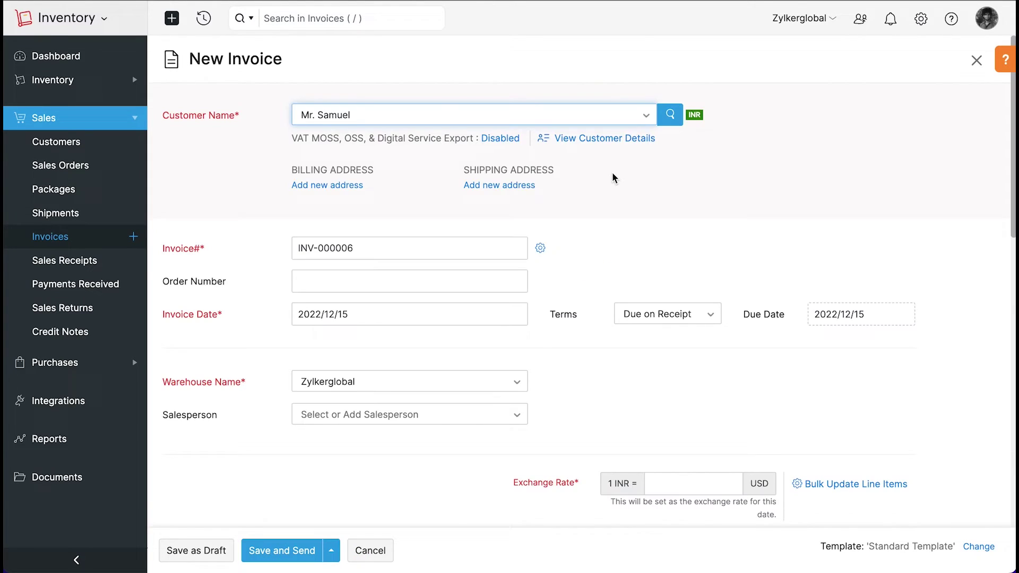
scroll(605, 180, "down", 5)
left_click(432, 202)
left_click(434, 321)
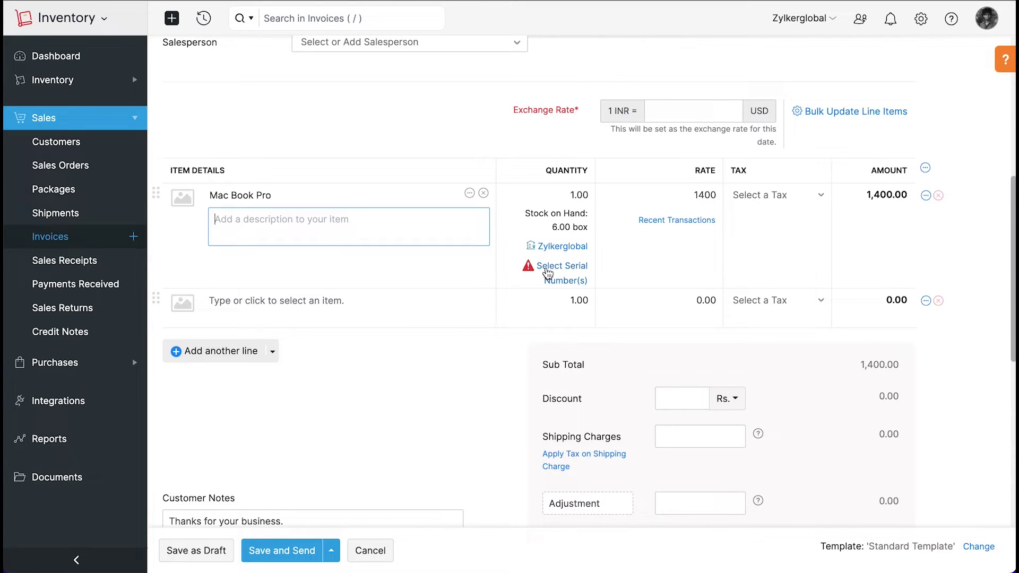
left_click(548, 273)
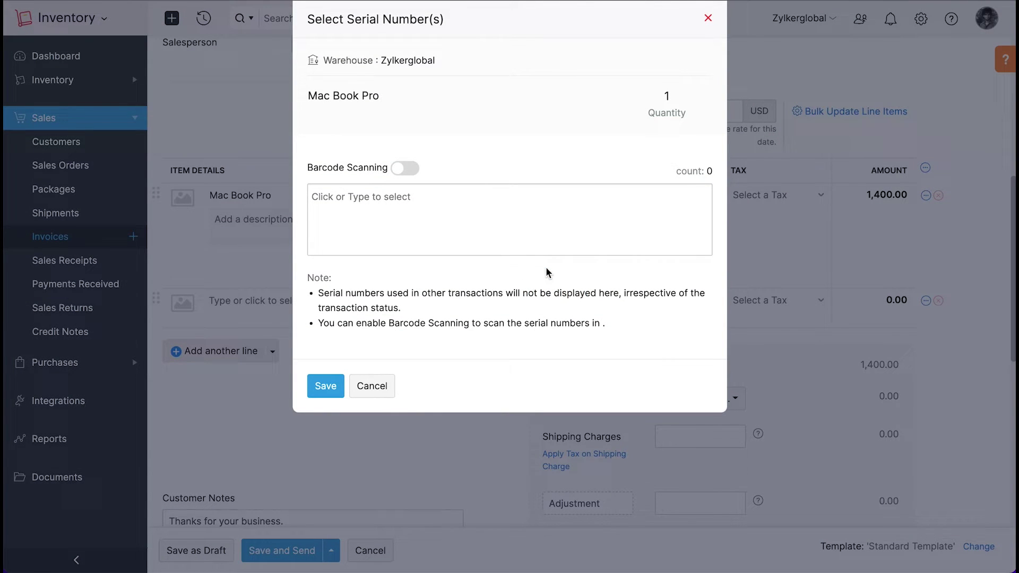
- Assign serial number 2 to the Mac Book Pro line and save invoice INV-000006
left_click(446, 206)
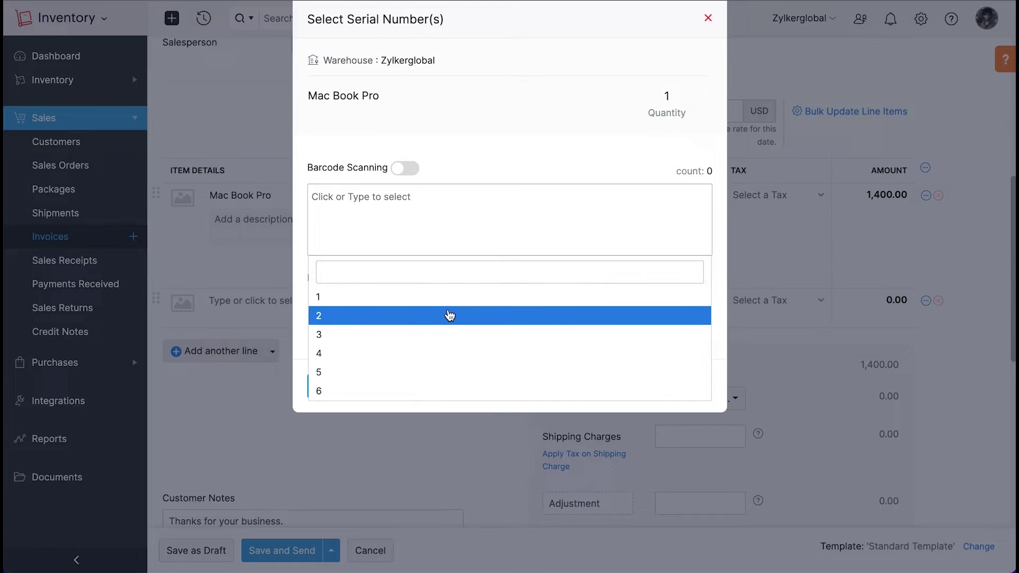
left_click(448, 313)
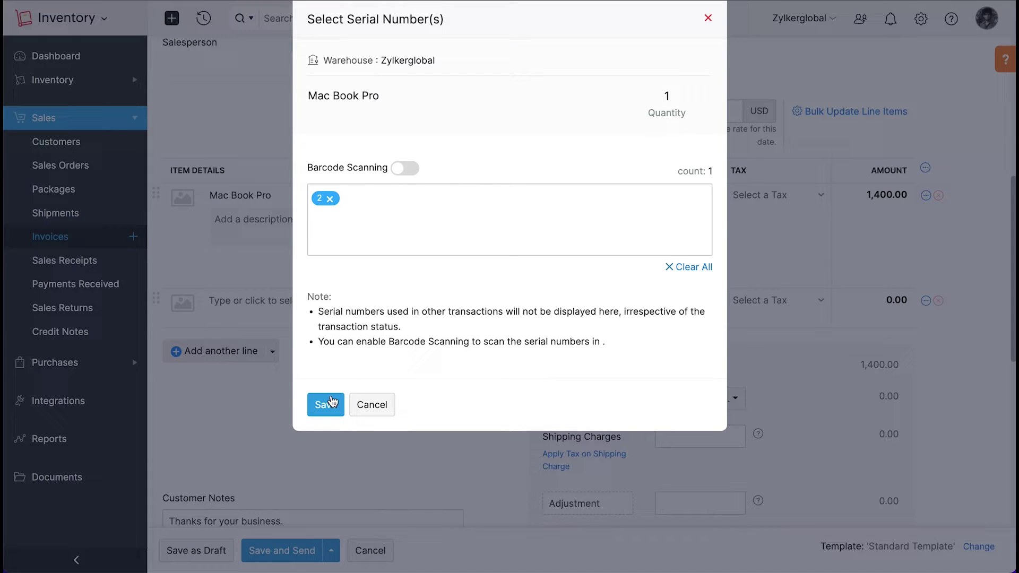
left_click(331, 402)
scroll(614, 441, "down", 5)
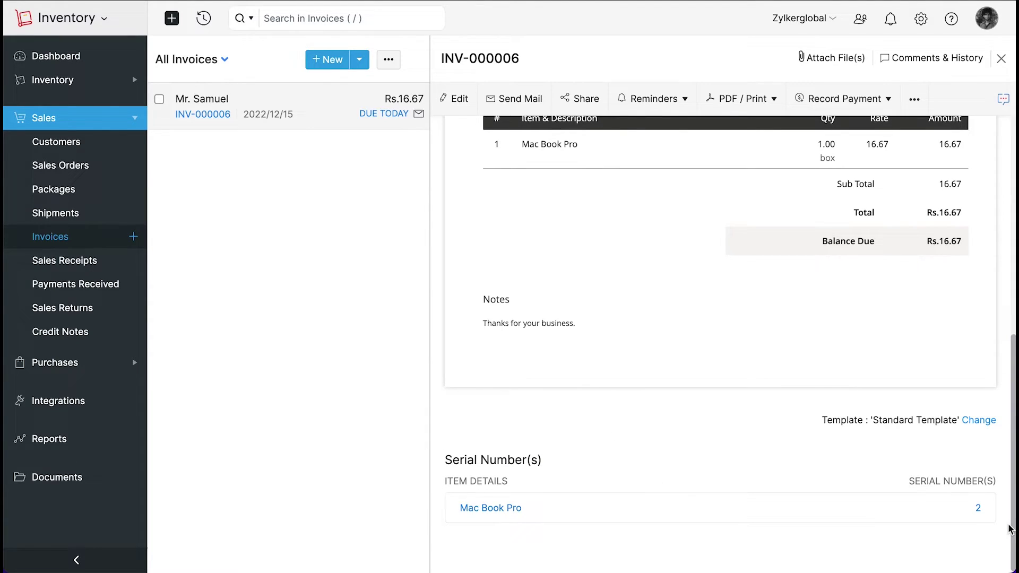
- Save invoice INV-000009 for Mac Book Pro as a draft without serial numbers
left_click(133, 237)
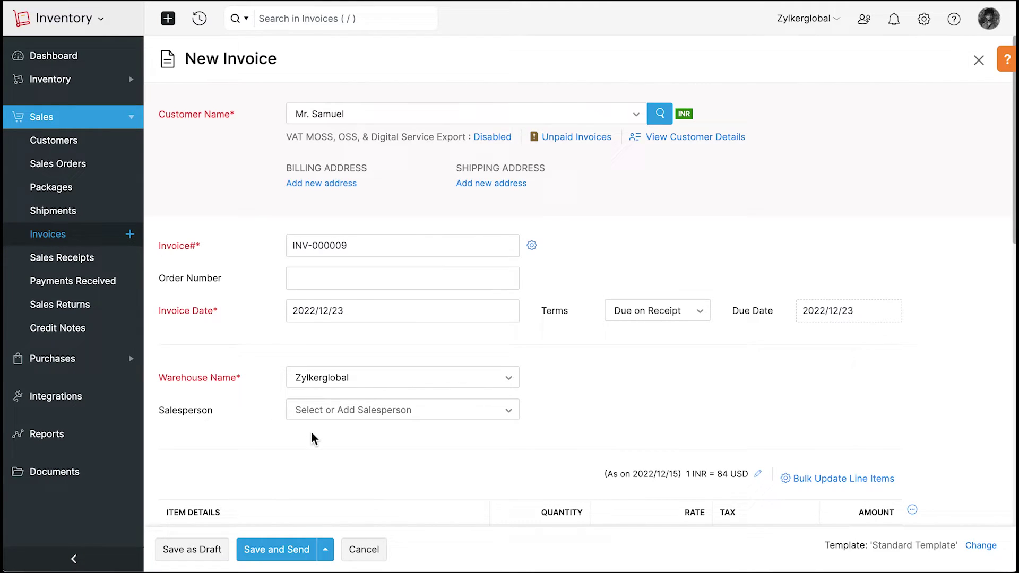
scroll(313, 437, "down", 2)
scroll(313, 438, "down", 3)
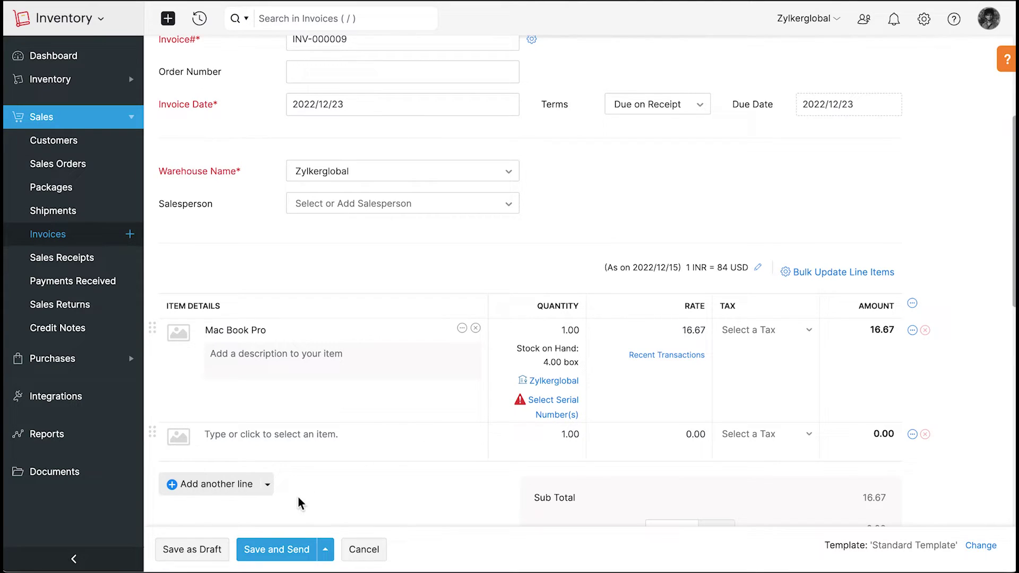
left_click(216, 550)
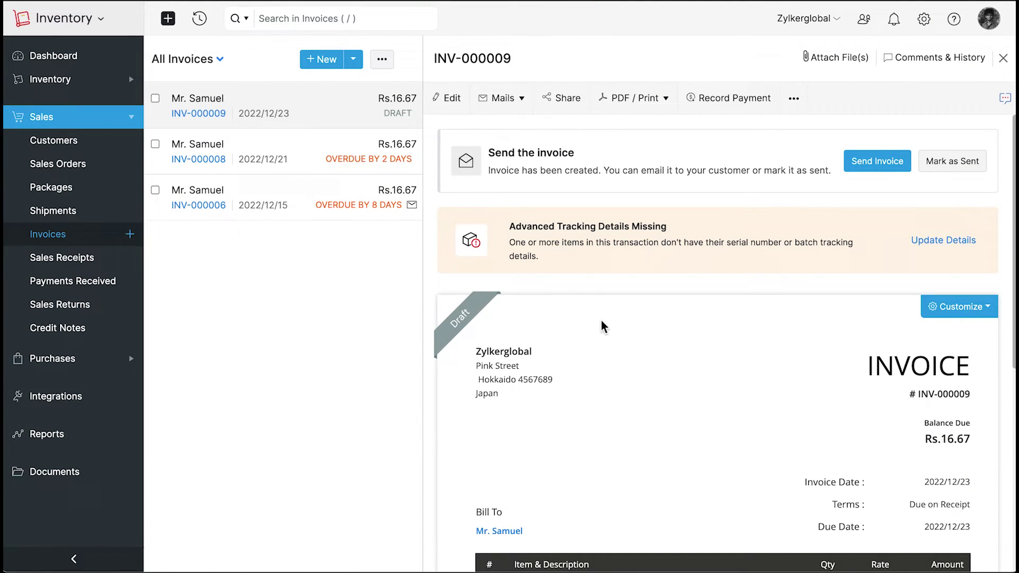
- Highlight the Advanced Tracking Details Missing warning, then go to Reports
left_click_drag(510, 227, 671, 229)
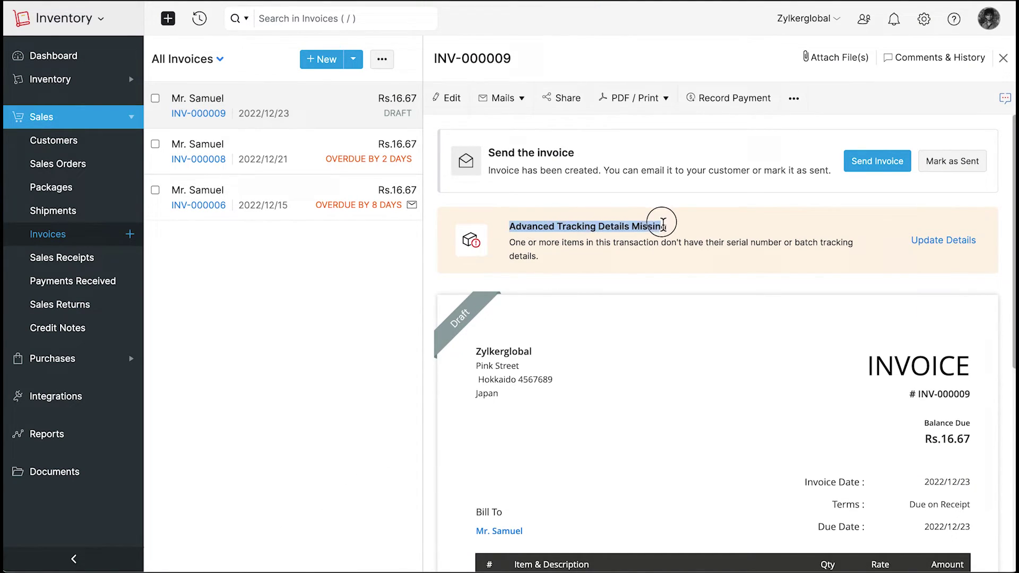
left_click(728, 232)
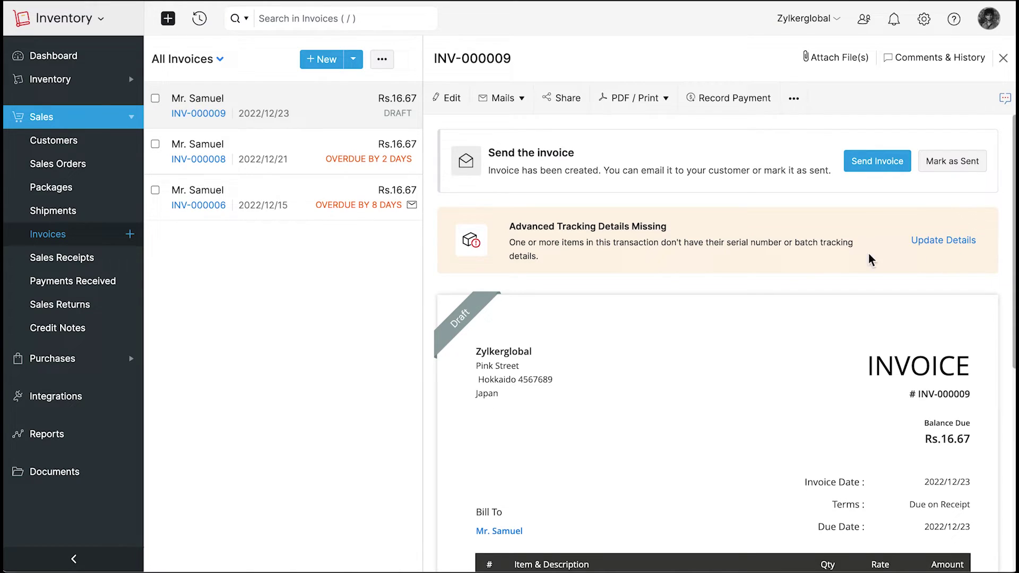
left_click(82, 438)
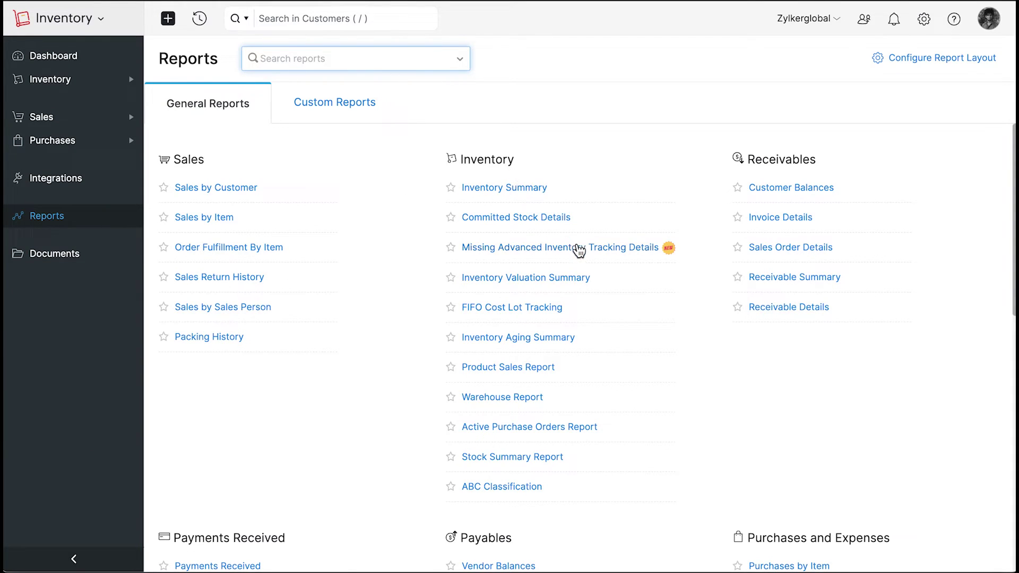
- Open the Missing Advanced Inventory Tracking Details report, which lists INV-000008 and INV-000009 for Mac Book Pro
left_click(576, 247)
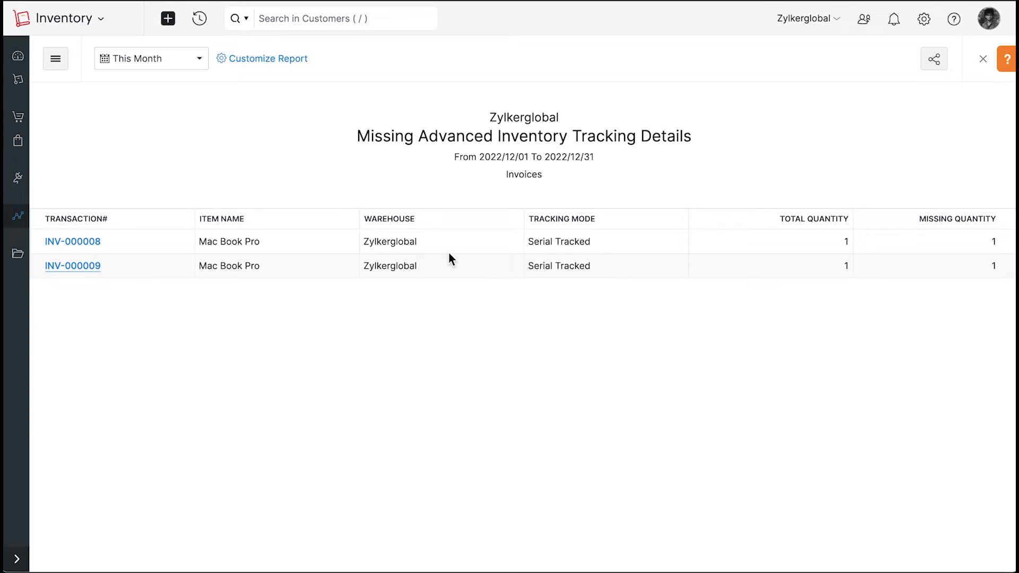
- Rerun the missing tracking report with the date range set to Today (2022/12/23)
left_click(273, 61)
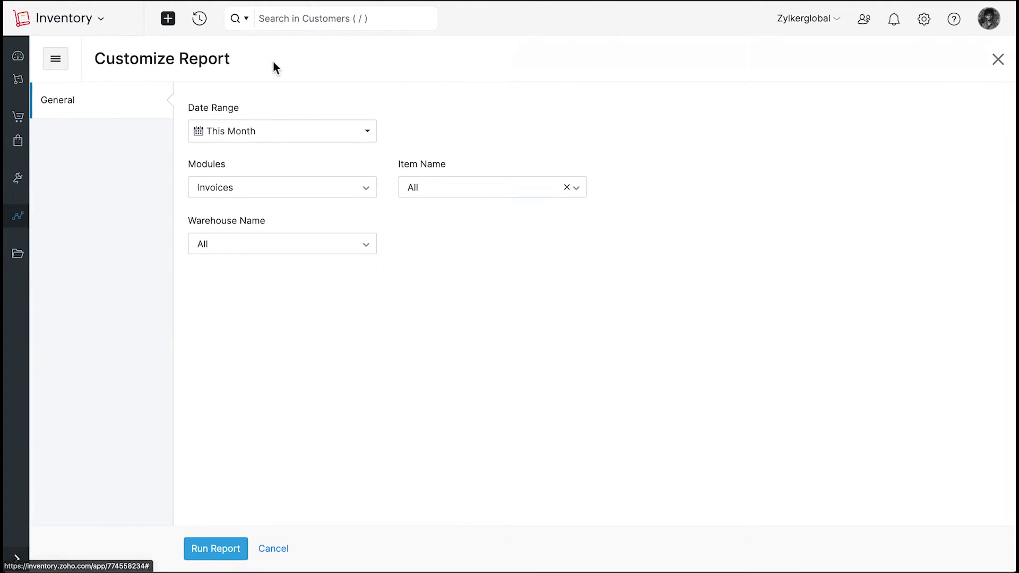
left_click(329, 134)
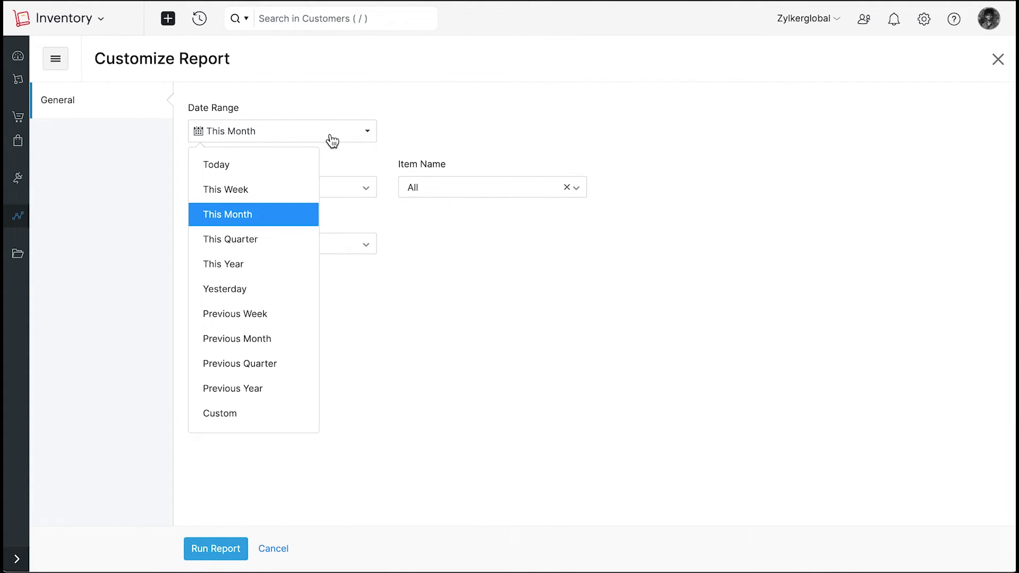
left_click(289, 165)
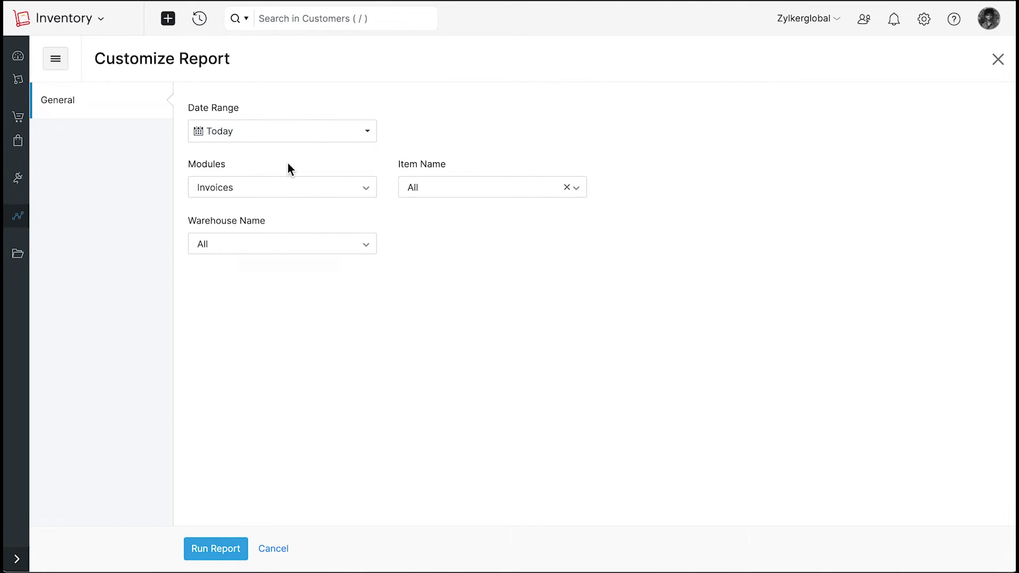
left_click(345, 197)
left_click(344, 197)
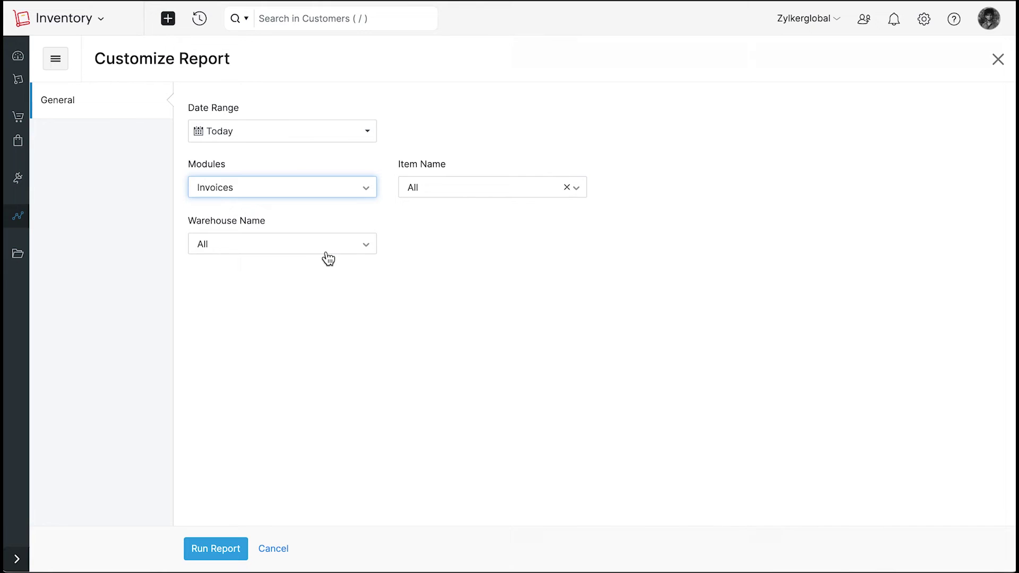
left_click(218, 550)
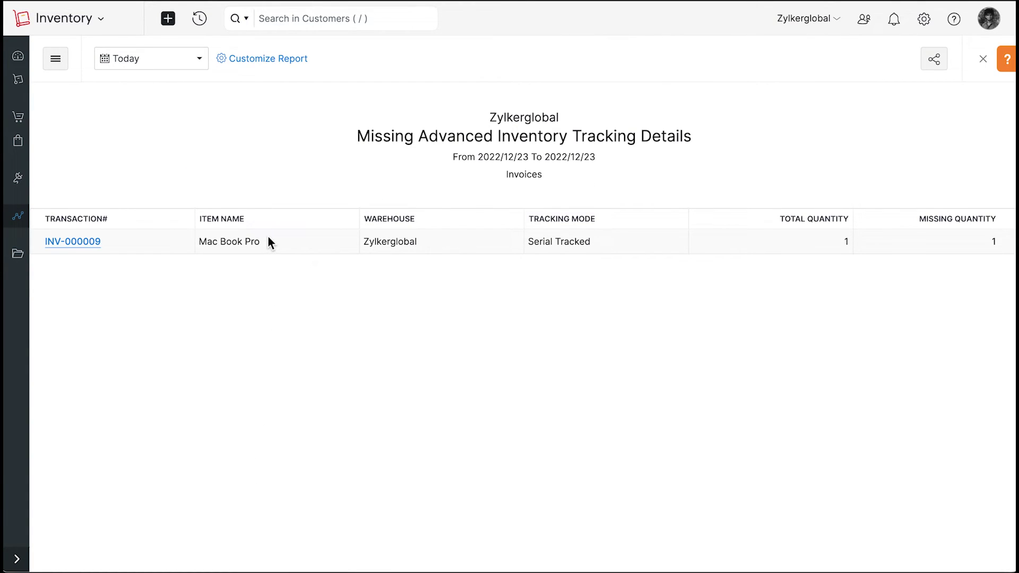
- Start a new bill with Mac Book Pro quantity 2 at 1300, assigning serial numbers 3 and 4
left_click(129, 259)
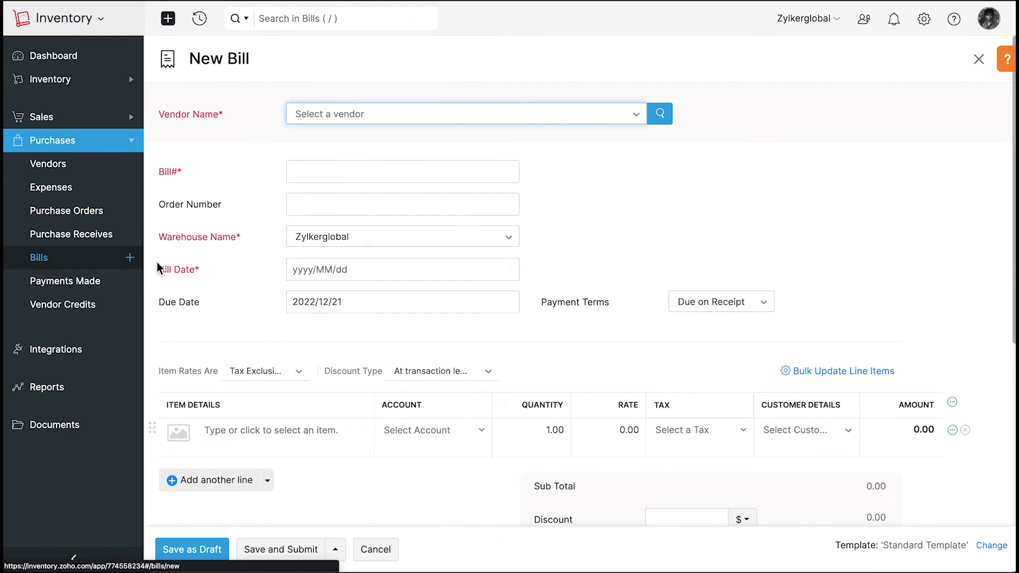
scroll(298, 316, "down", 4)
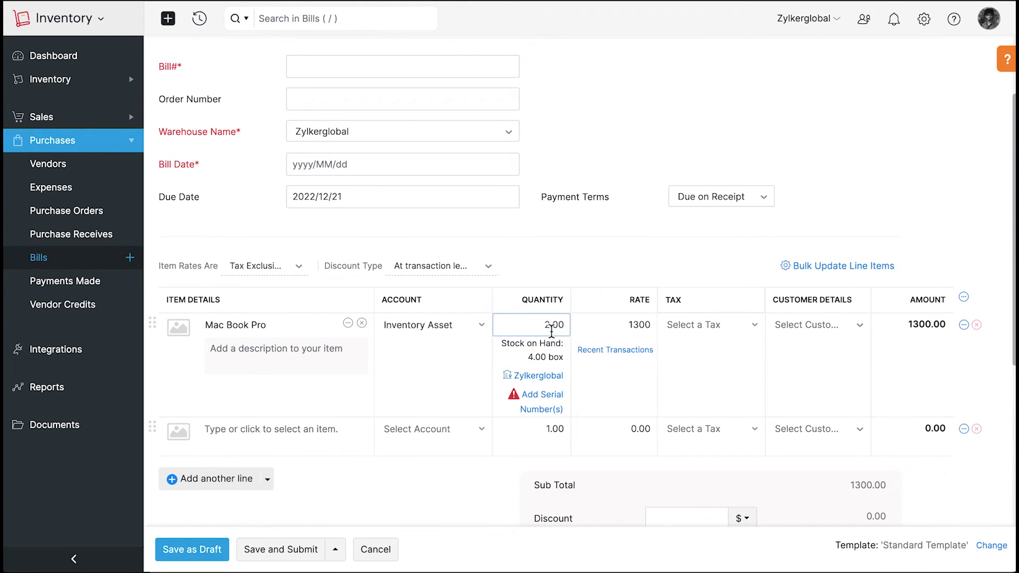
type("2")
left_click(558, 395)
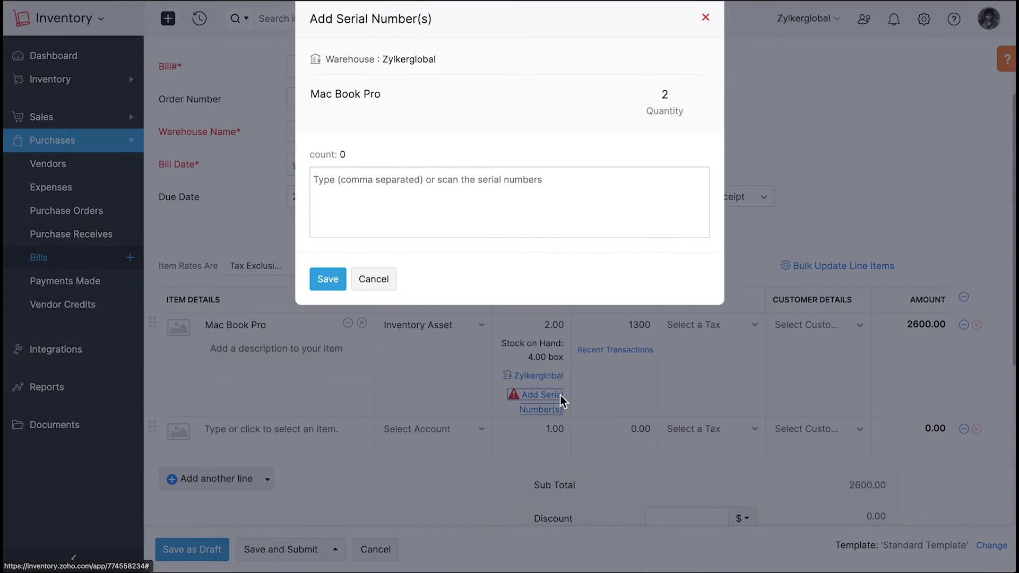
left_click(414, 207)
type("3,4,")
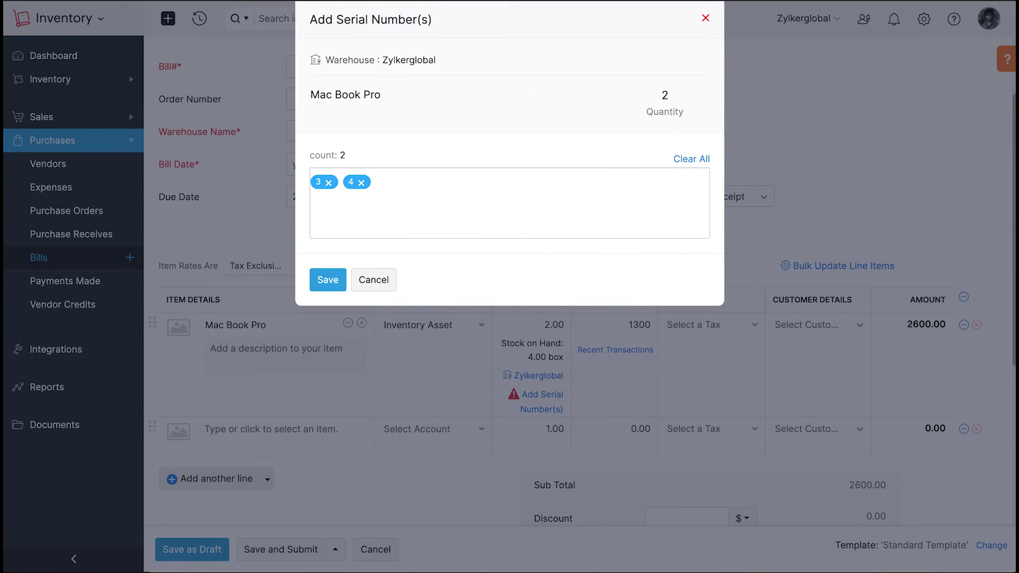
left_click(335, 284)
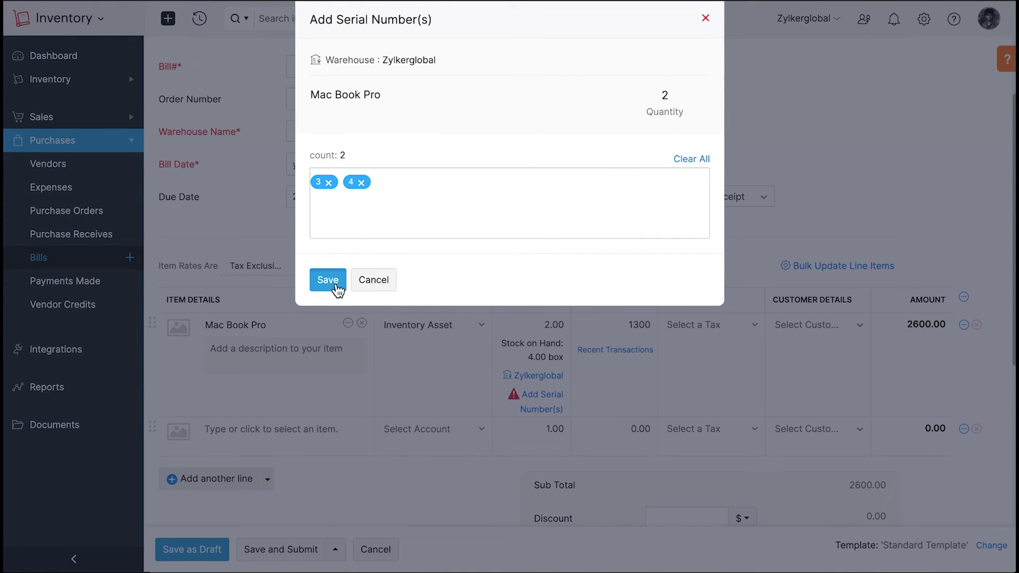